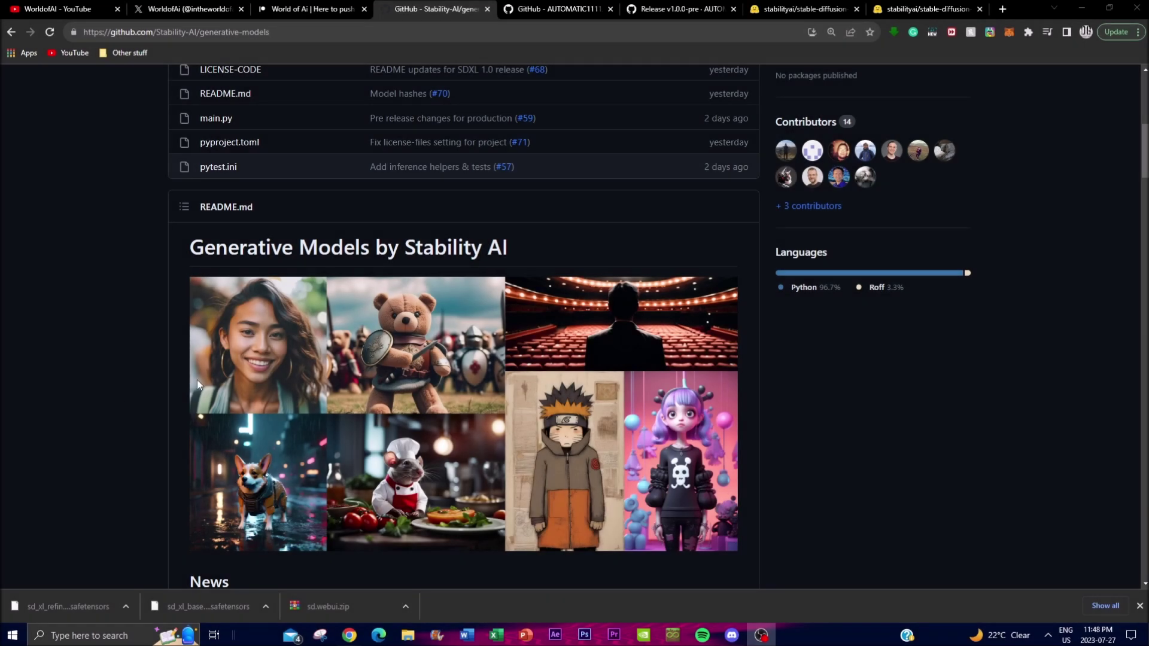
Step: Look over the sample images and July 26, 2023 news in the Stability AI generative-models README
scroll(293, 276, down, 1)
scroll(293, 274, down, 1)
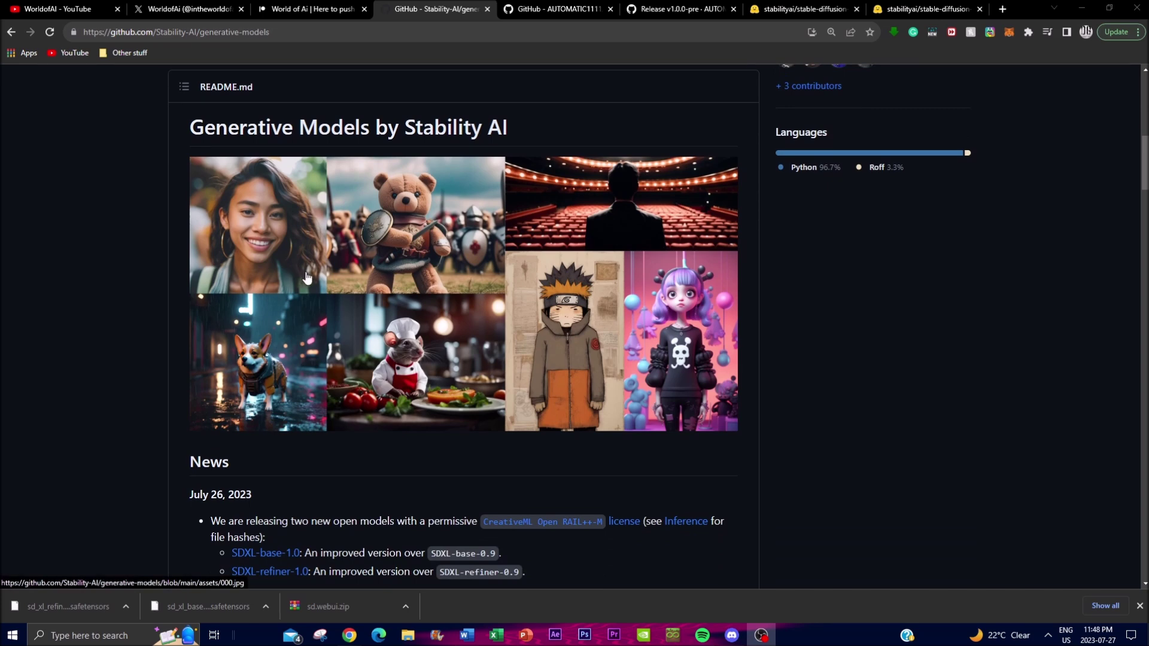
scroll(91, 359, down, 1)
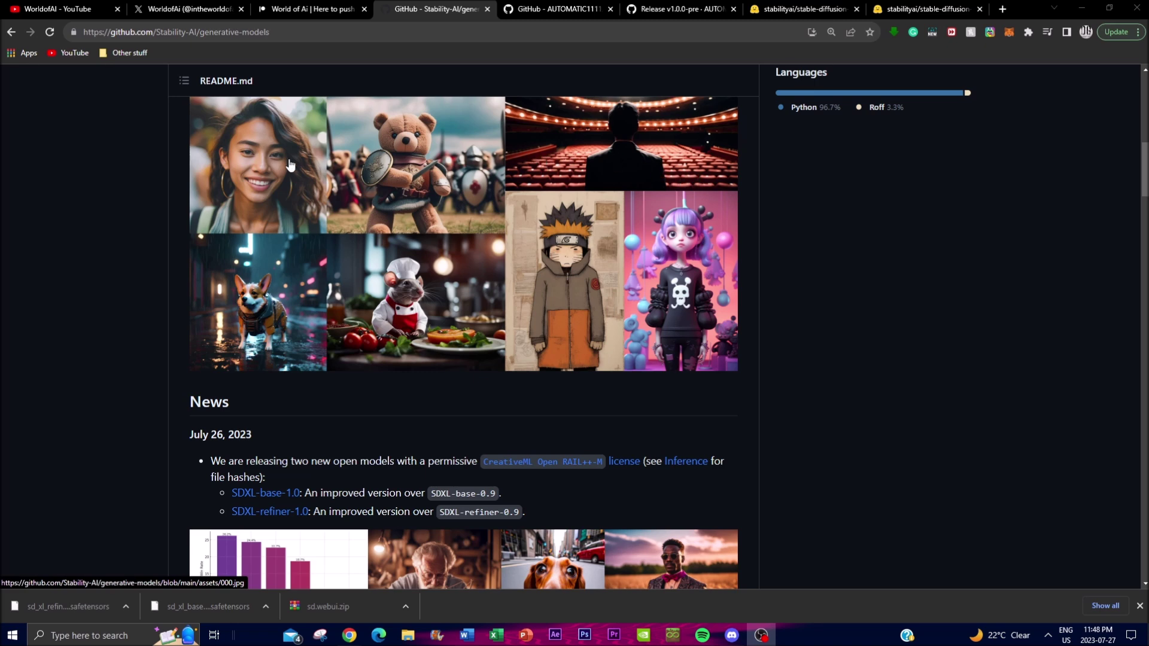
scroll(908, 371, up, 2)
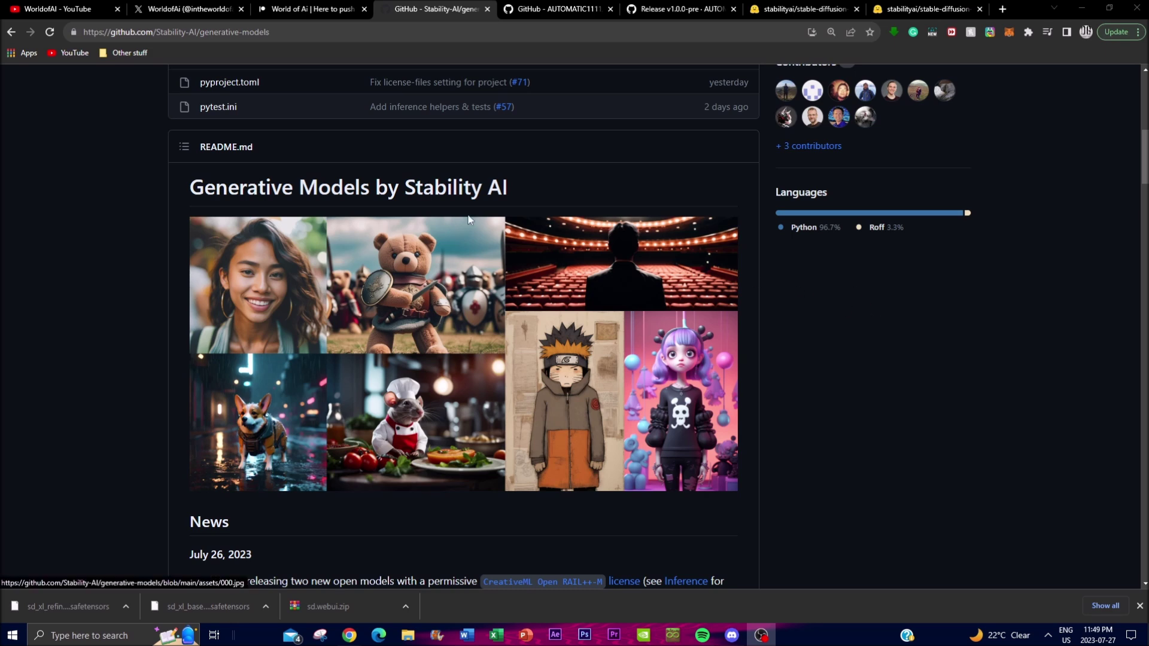
Step: Open the World of Ai Patreon page and review the AI Pioneers membership tier and its benefits
click(311, 8)
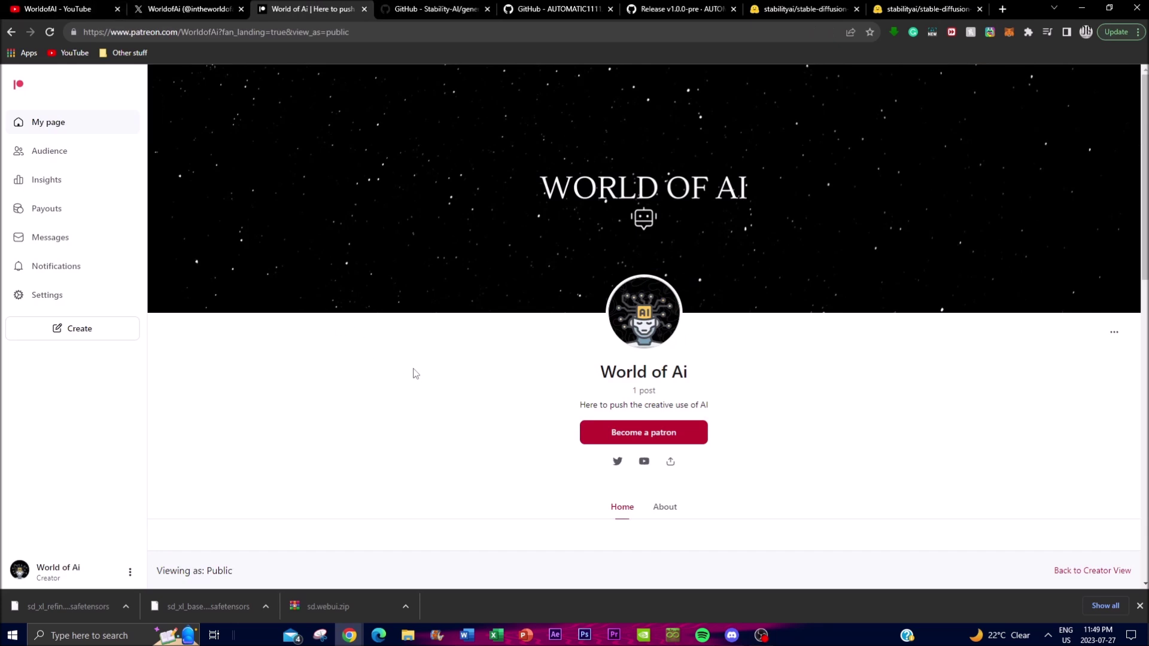
scroll(410, 368, down, 6)
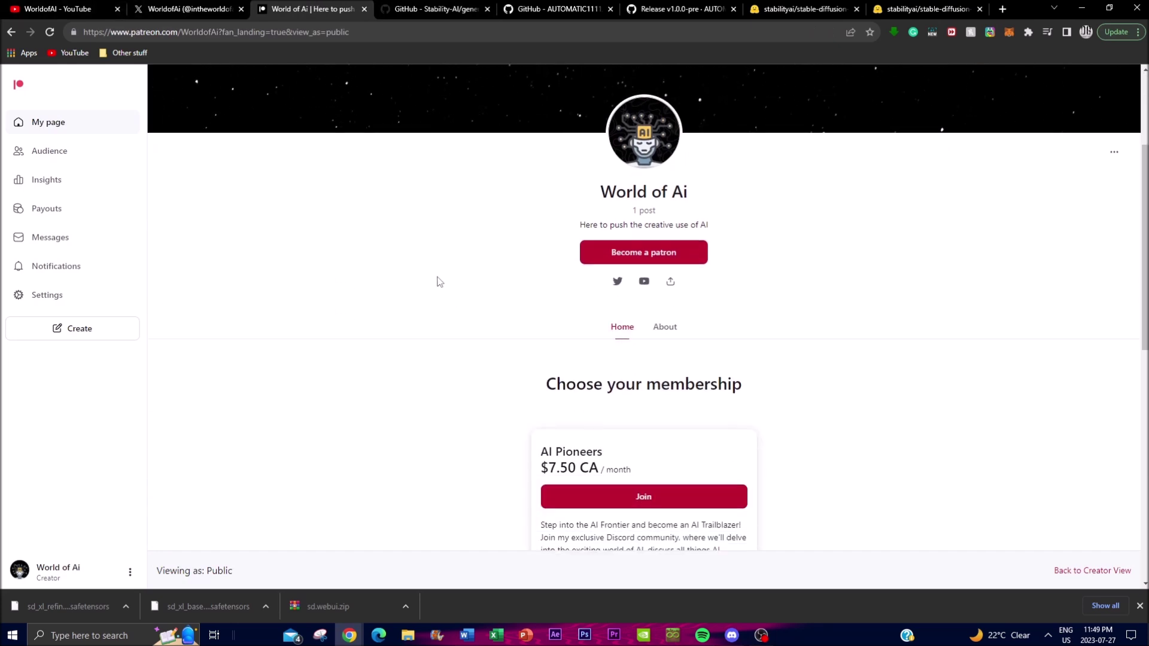
scroll(403, 299, down, 2)
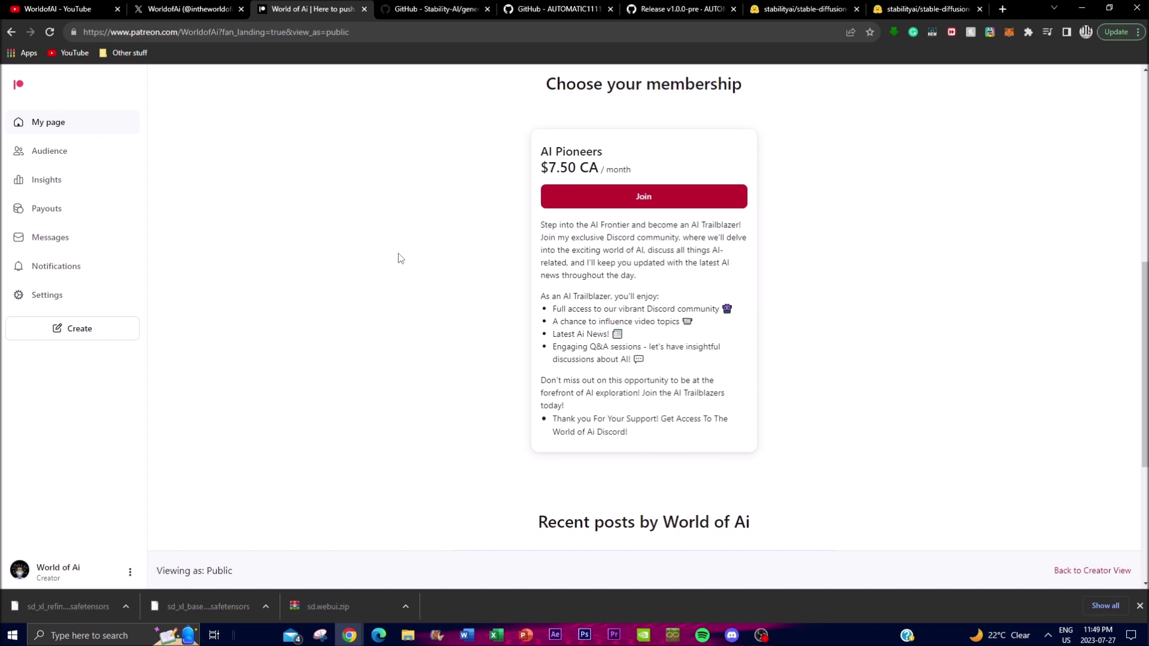
scroll(343, 236, up, 7)
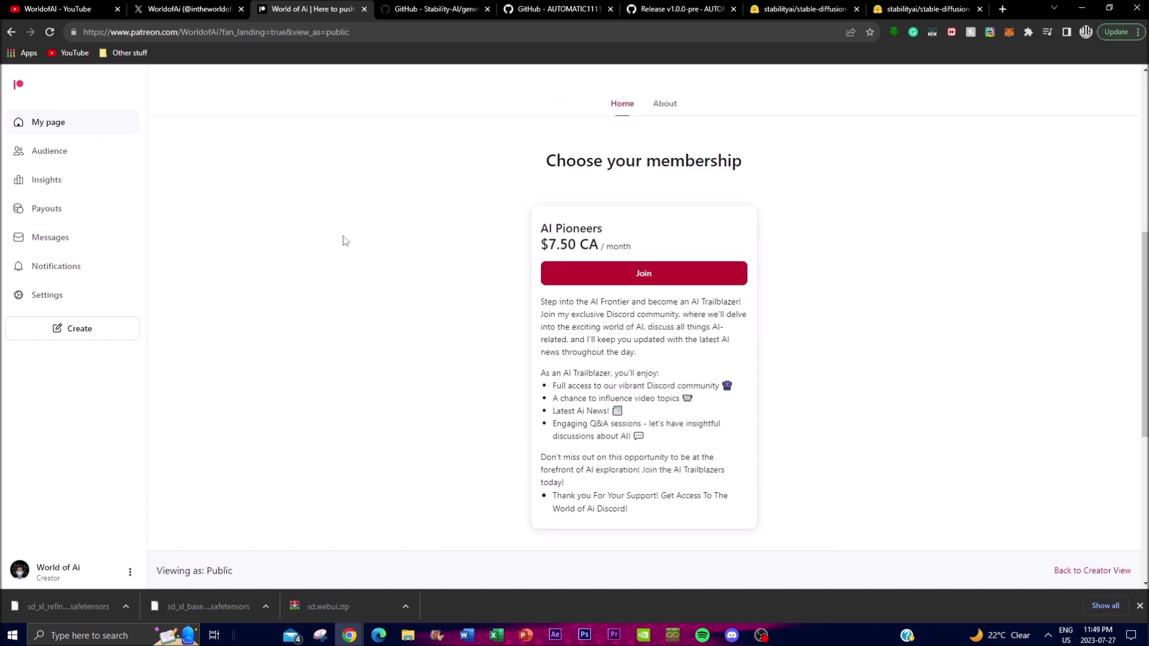
scroll(361, 237, down, 6)
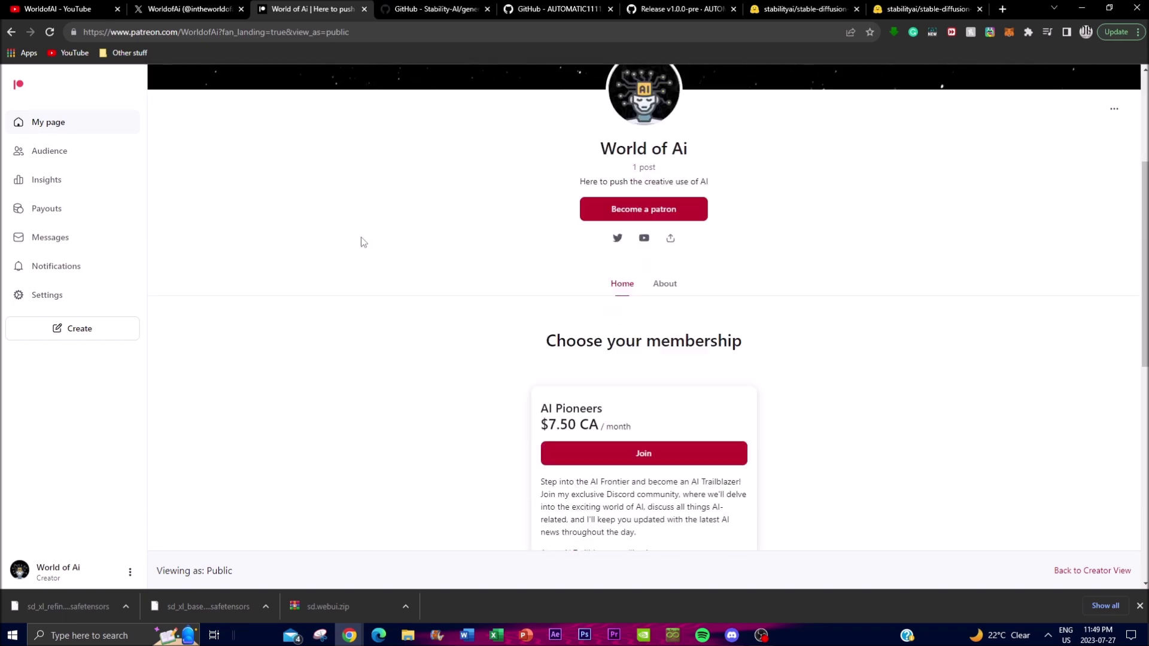
scroll(500, 418, up, 4)
scroll(501, 372, down, 4)
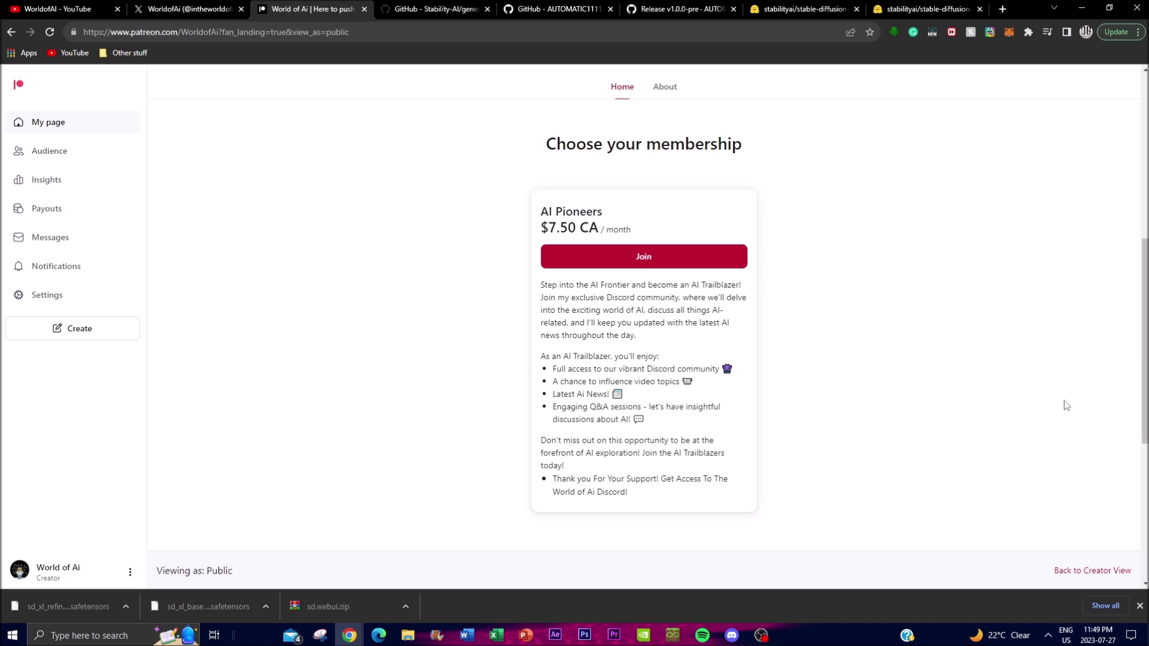
scroll(431, 286, up, 1)
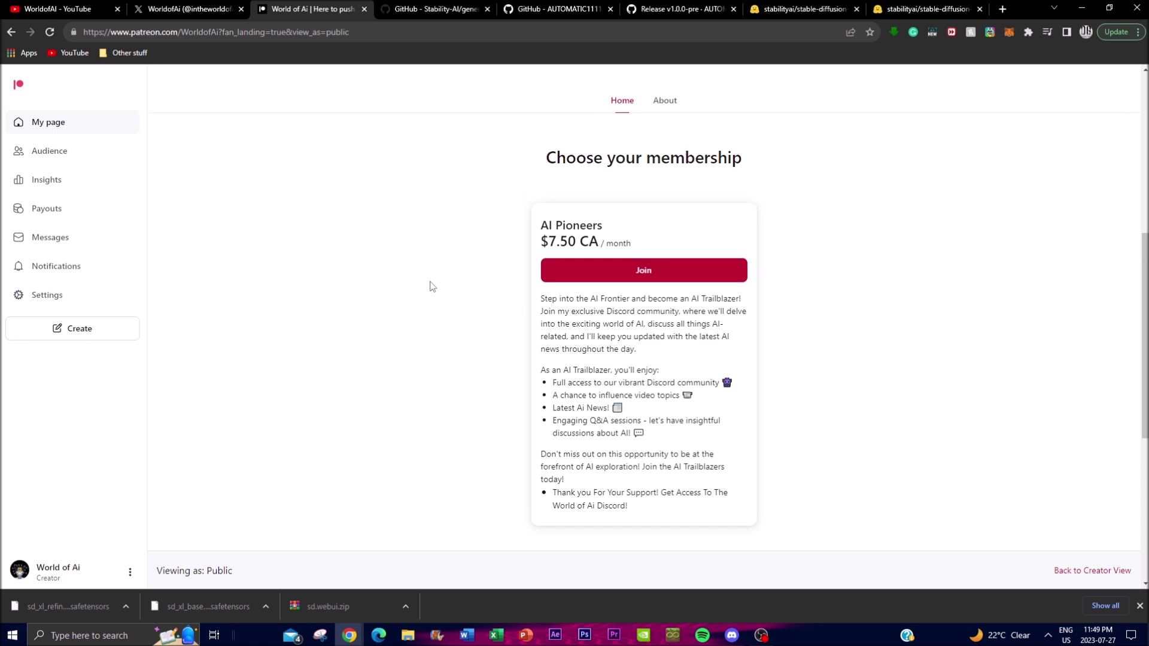
scroll(457, 299, up, 7)
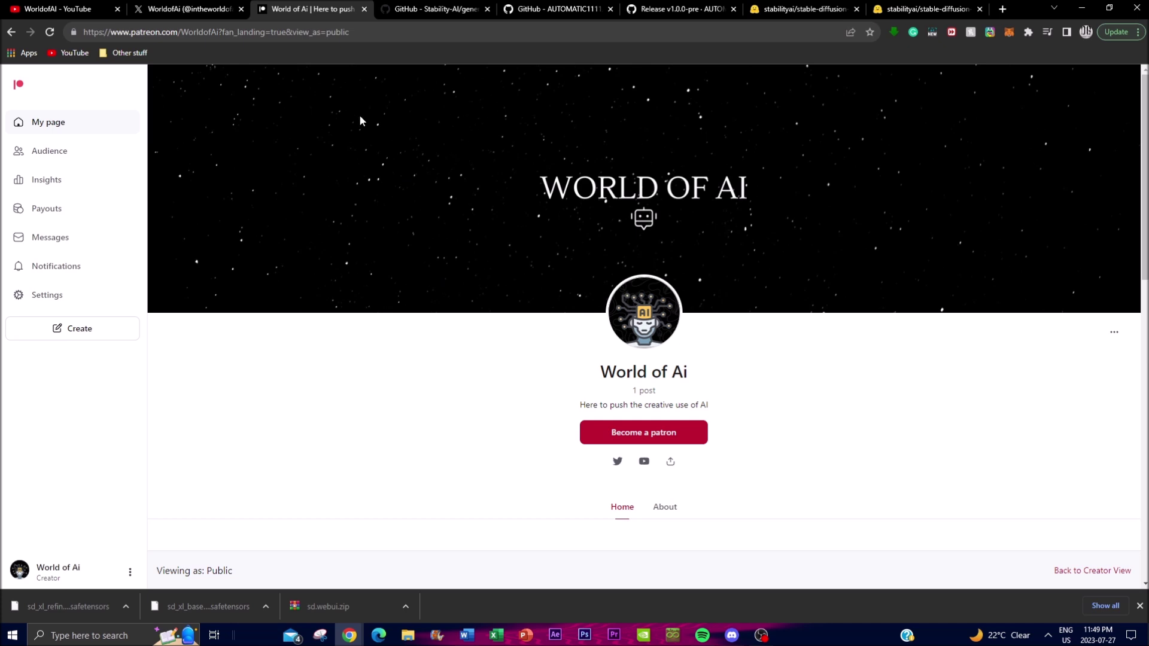
Step: Switch to the WorldofAi Twitter profile and browse its recent tweets
click(186, 8)
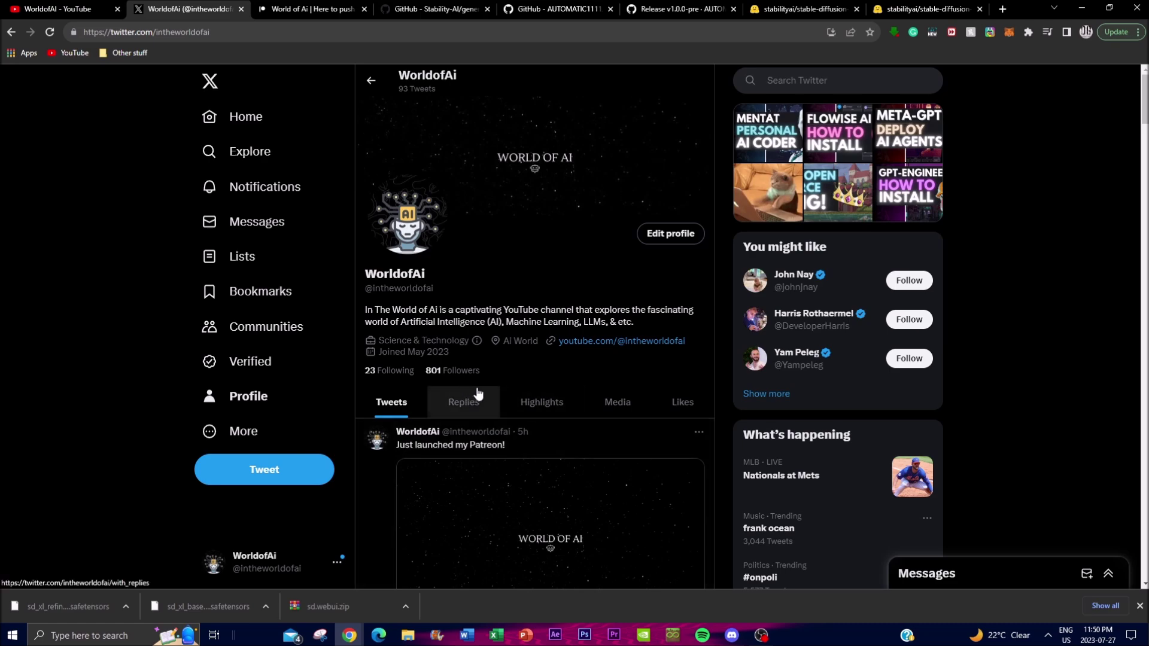
scroll(477, 392, down, 10)
scroll(539, 374, down, 8)
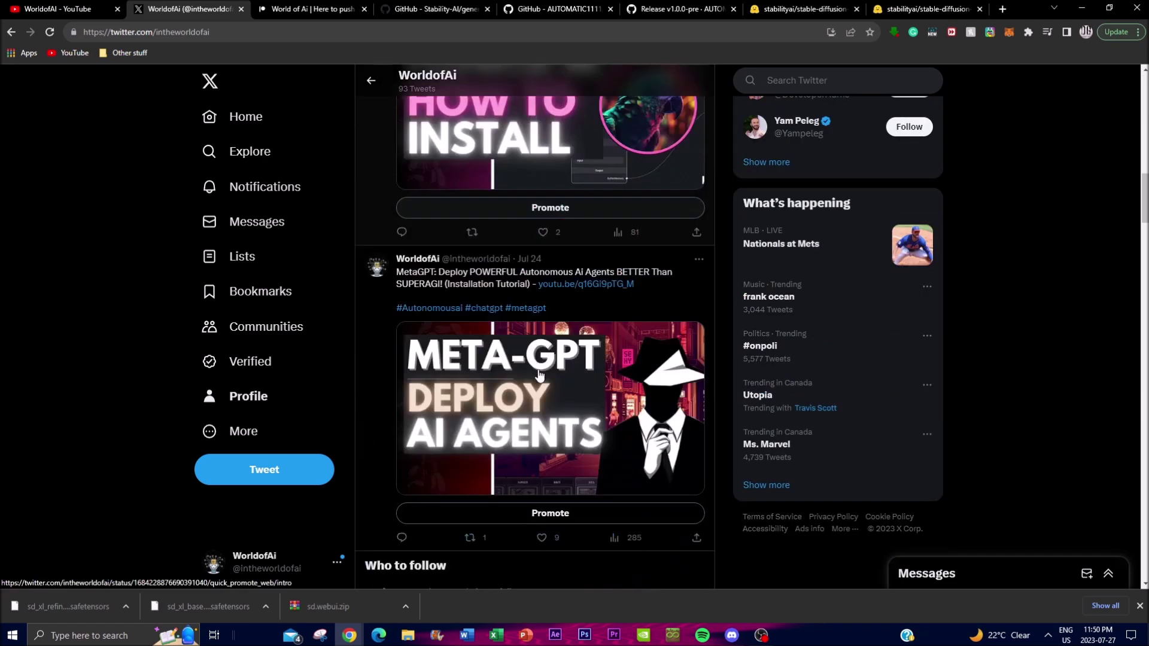
scroll(538, 374, up, 10)
scroll(616, 411, up, 12)
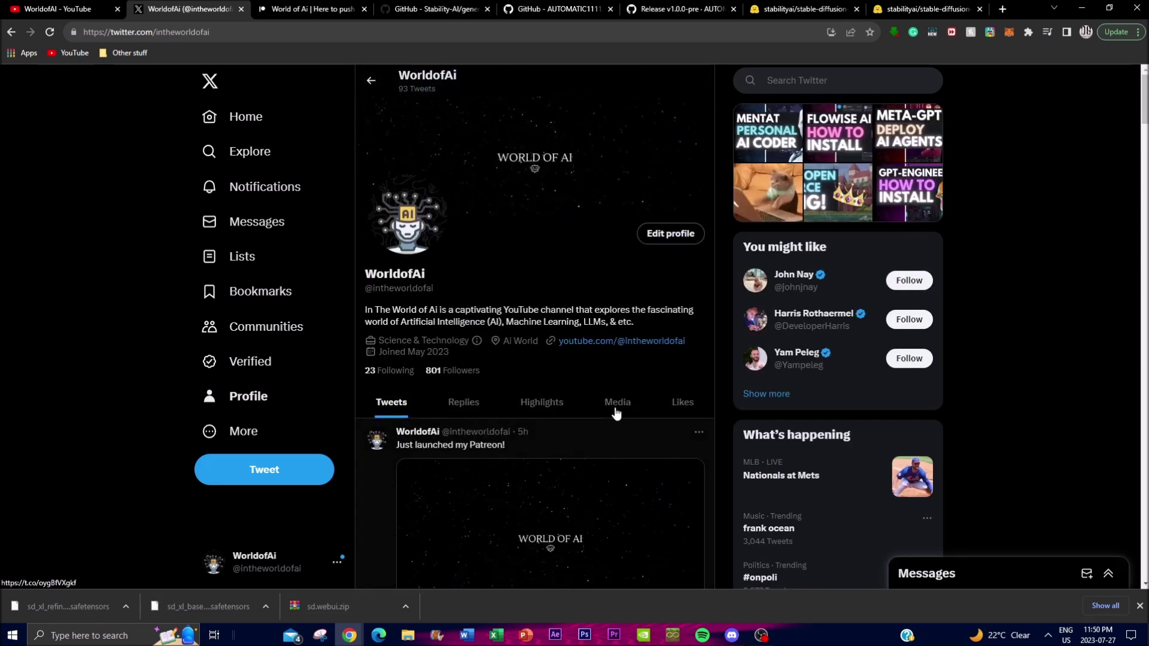
Step: Switch to the WorldofAI YouTube channel and browse its list of uploaded videos
click(100, 7)
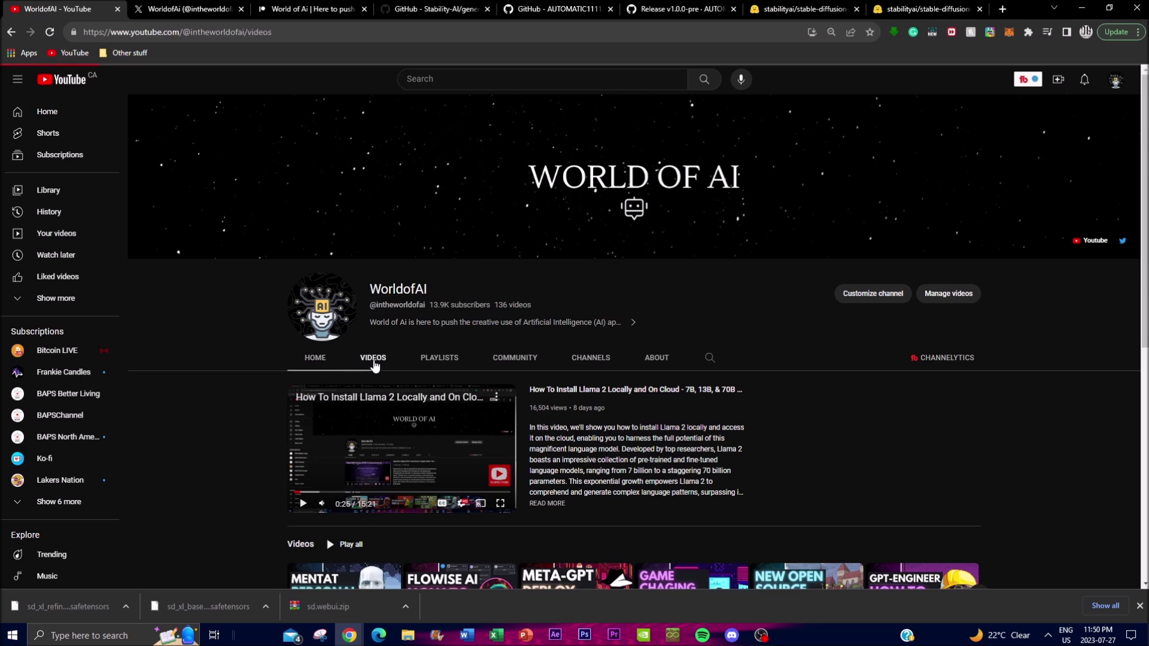
click(373, 360)
scroll(433, 377, down, 1)
scroll(434, 377, down, 5)
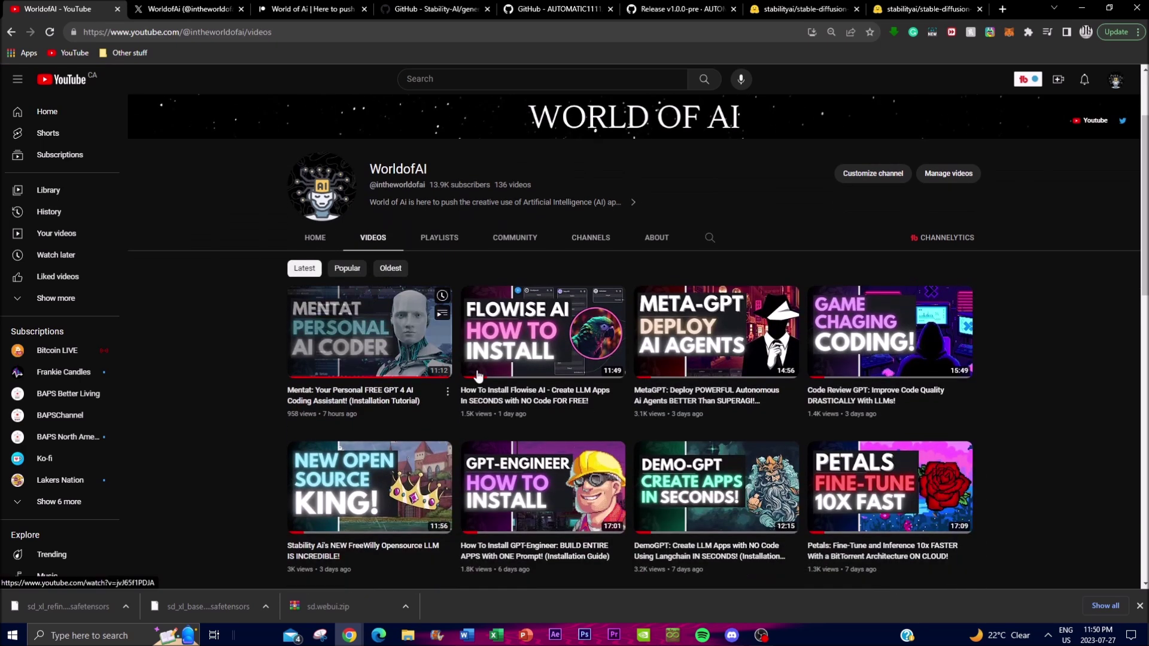
scroll(1080, 396, down, 5)
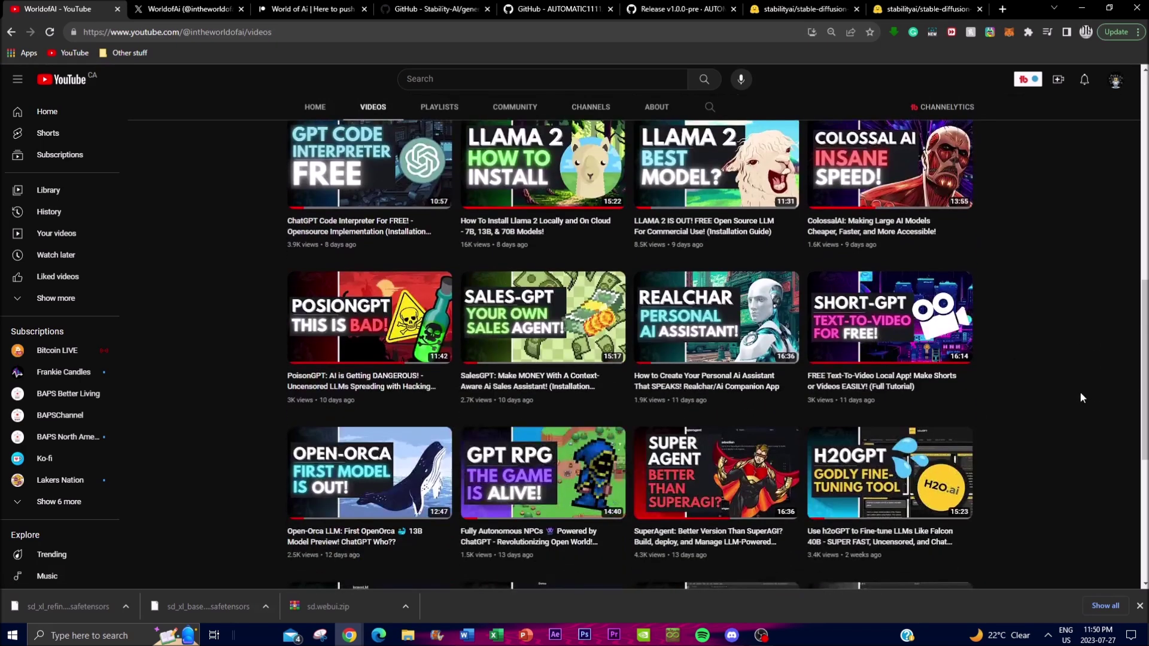
scroll(1083, 387, down, 5)
scroll(1083, 387, down, 2)
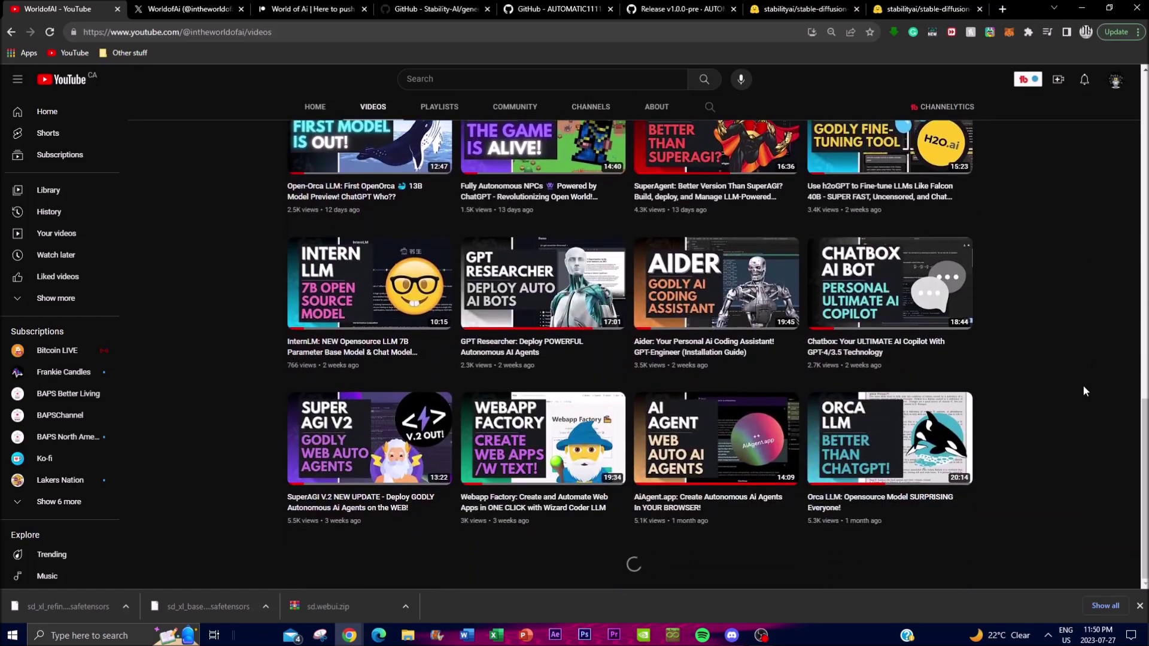
scroll(1070, 399, down, 5)
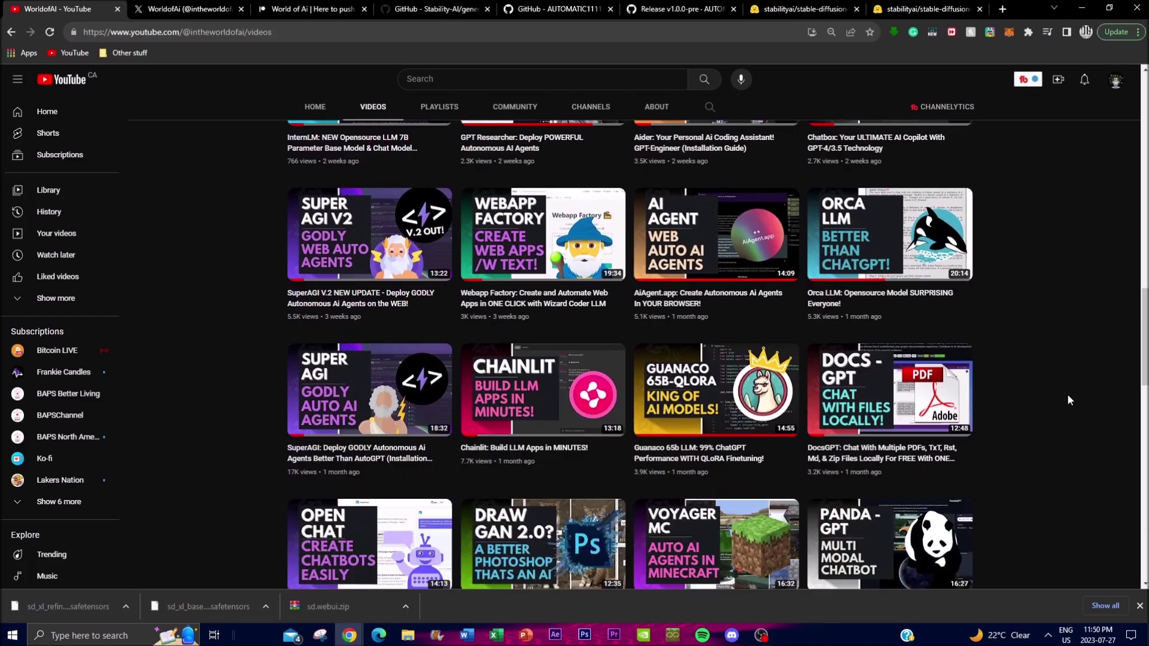
scroll(1003, 361, up, 20)
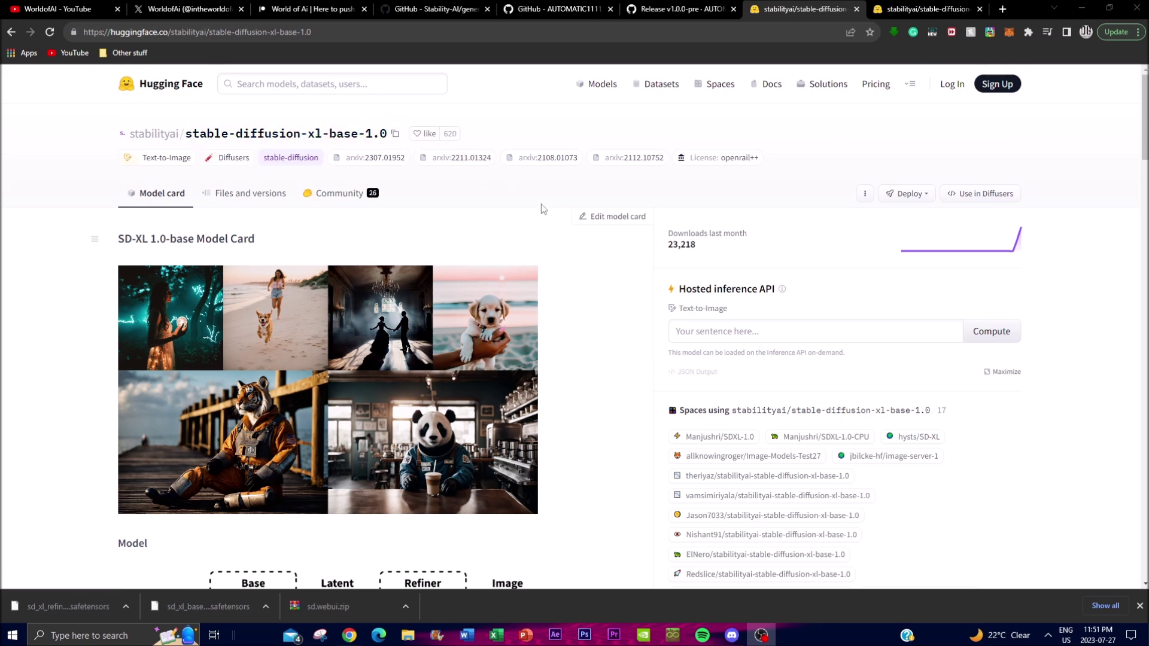
Step: Open the file listing of the stable-diffusion-xl-base-1.0 model on Hugging Face and examine the available weights
click(921, 9)
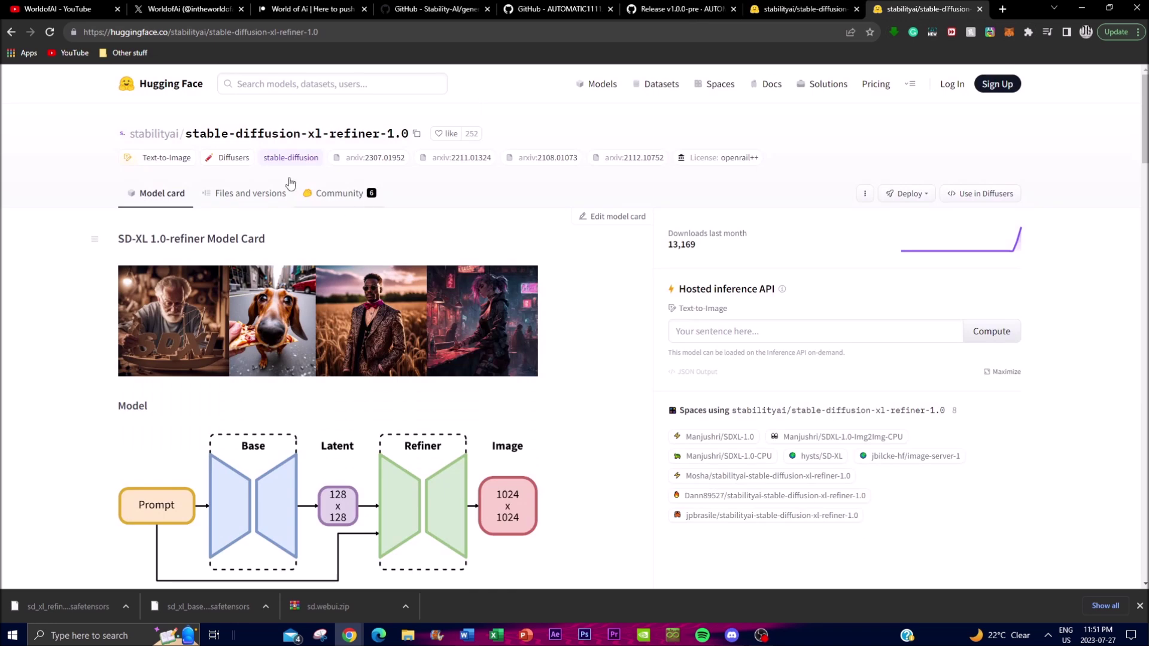
click(781, 8)
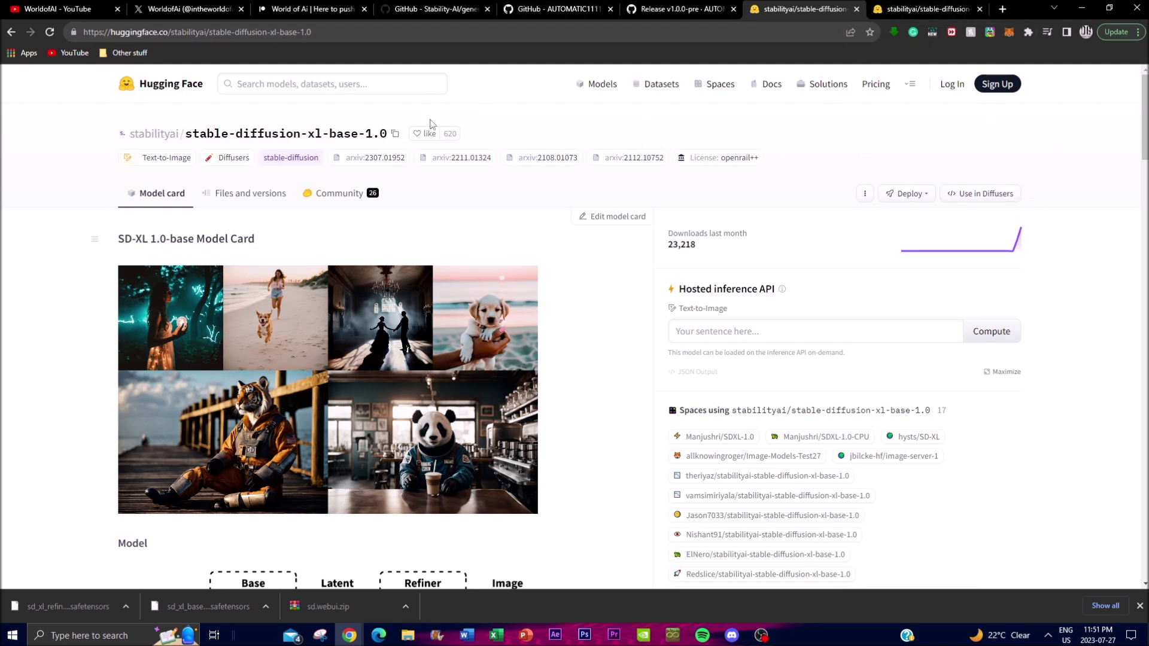
click(272, 201)
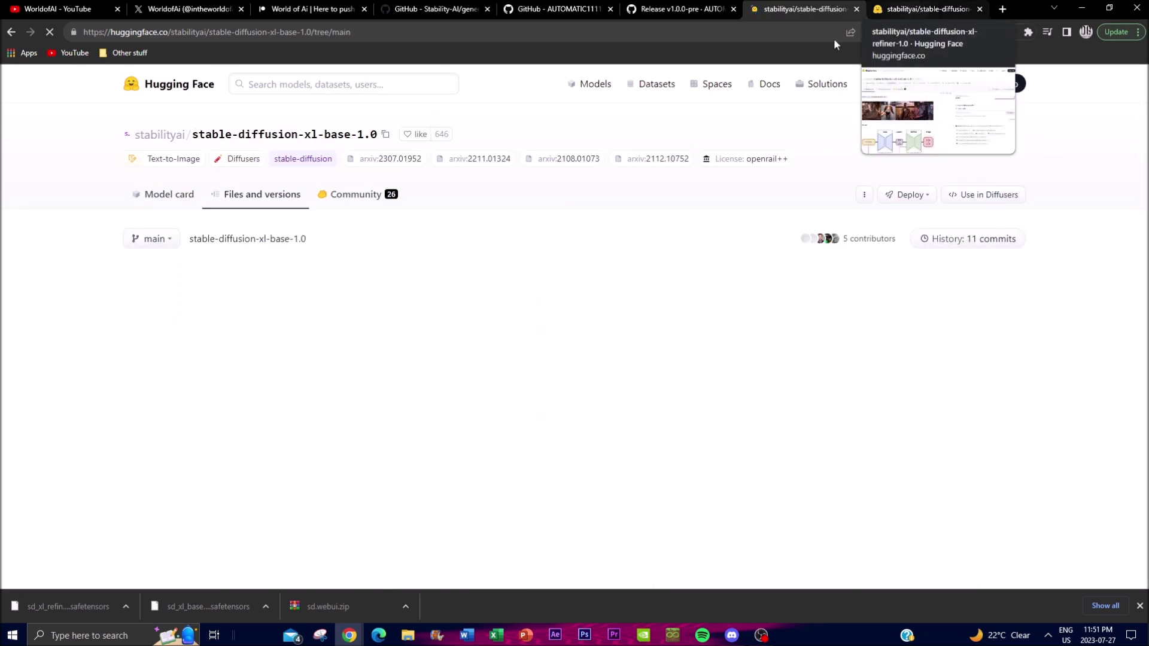
scroll(199, 333, down, 2)
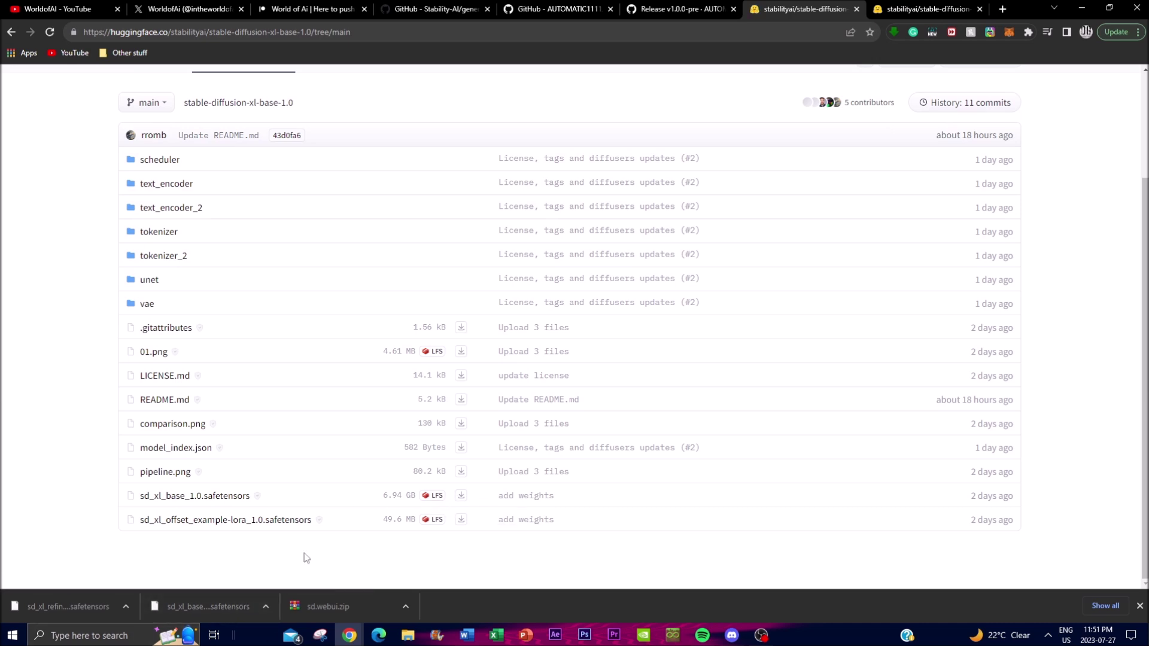
scroll(455, 311, up, 3)
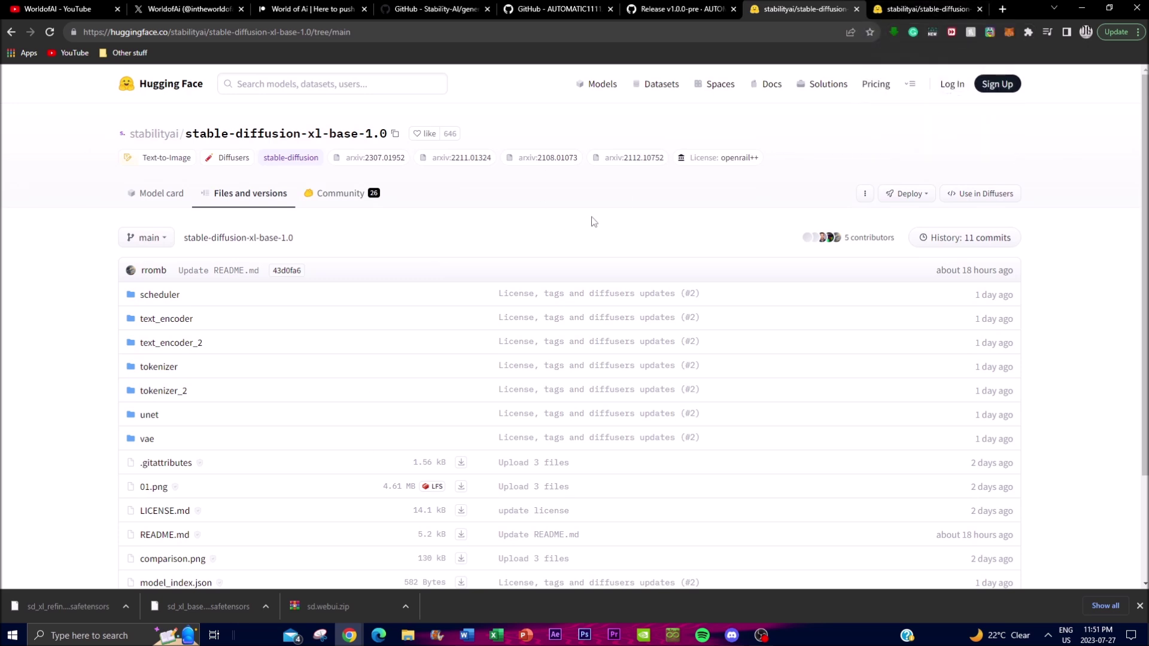
Step: Open the file listing of the stable-diffusion-xl-refiner-1.0 model and examine the available weights
click(920, 7)
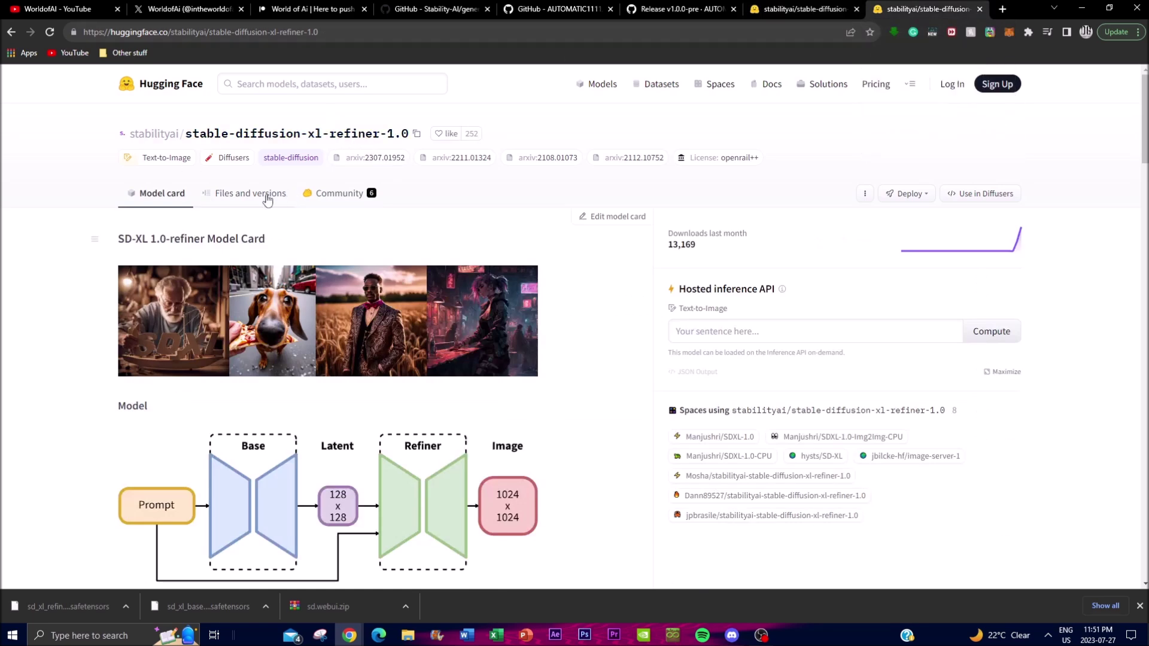
click(242, 203)
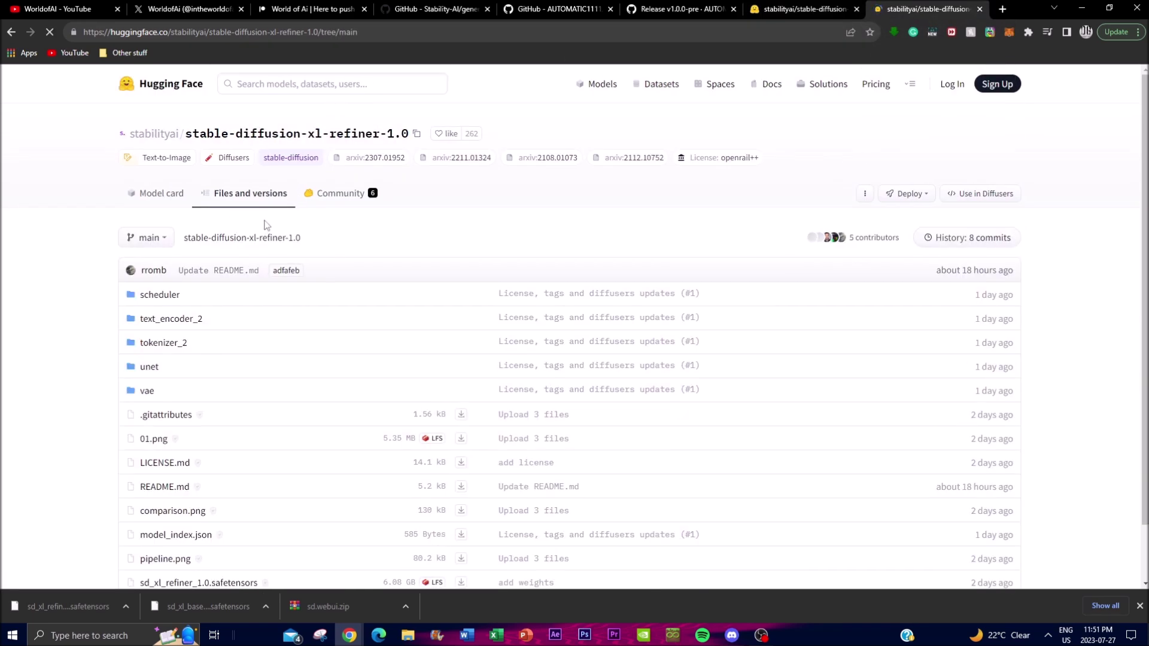
scroll(349, 294, down, 1)
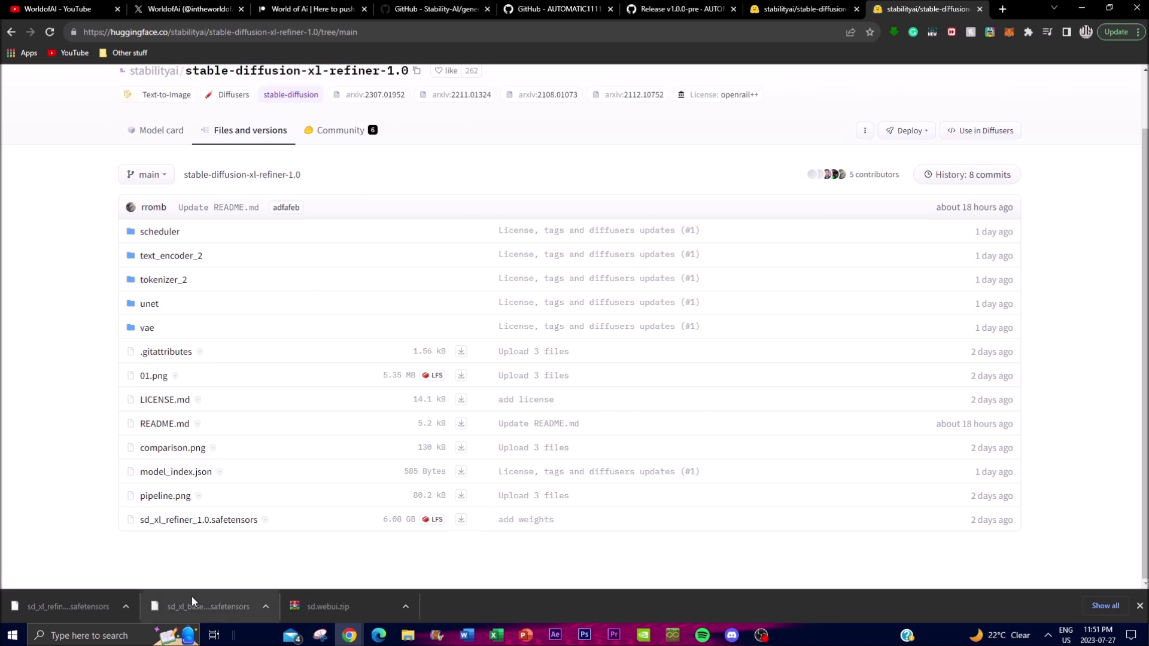
scroll(253, 390, up, 1)
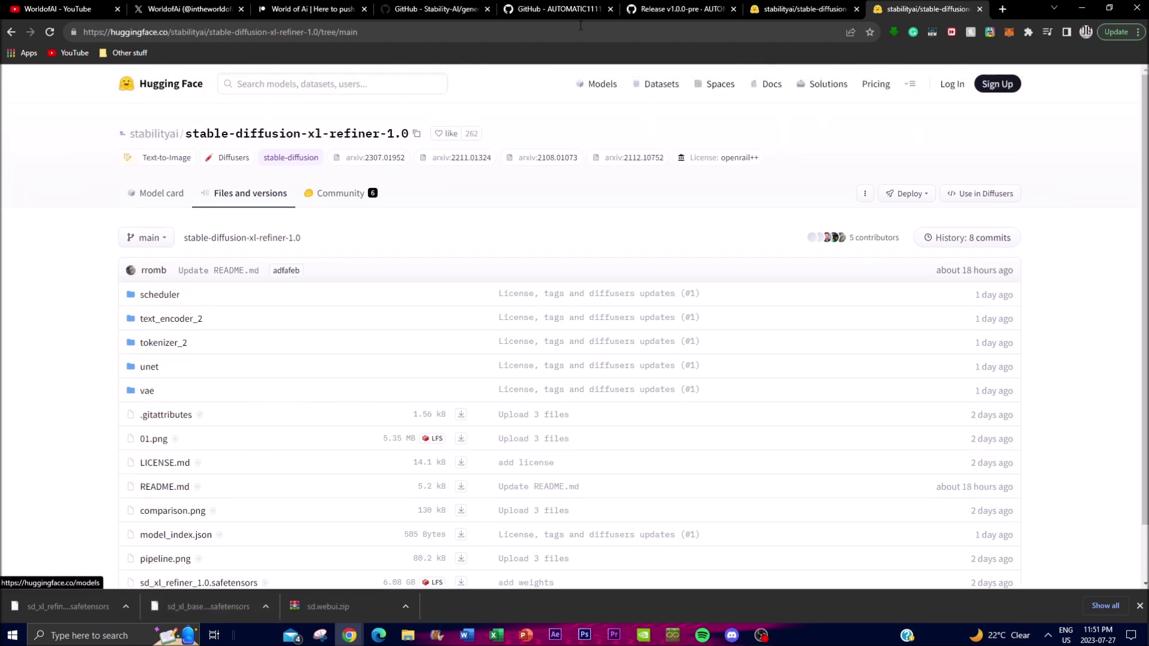
Step: Review the features and installation instructions in the AUTOMATIC1111 stable-diffusion-webui README and open the v1.0.0-pre release page
click(554, 5)
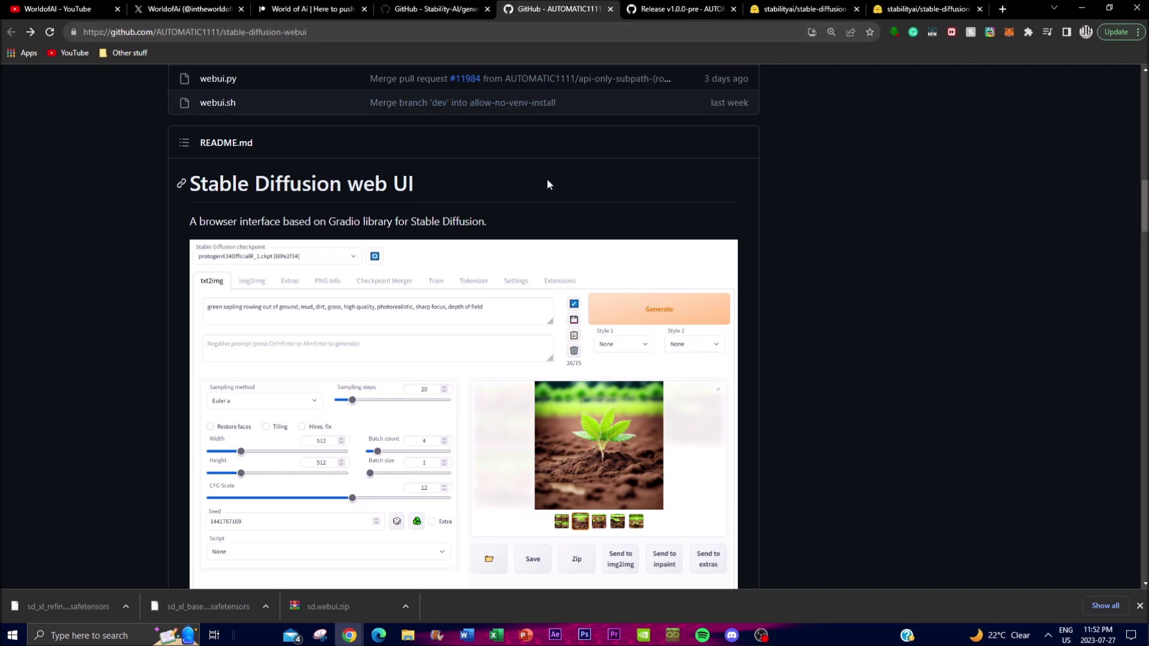
scroll(958, 280, down, 4)
scroll(1105, 289, down, 5)
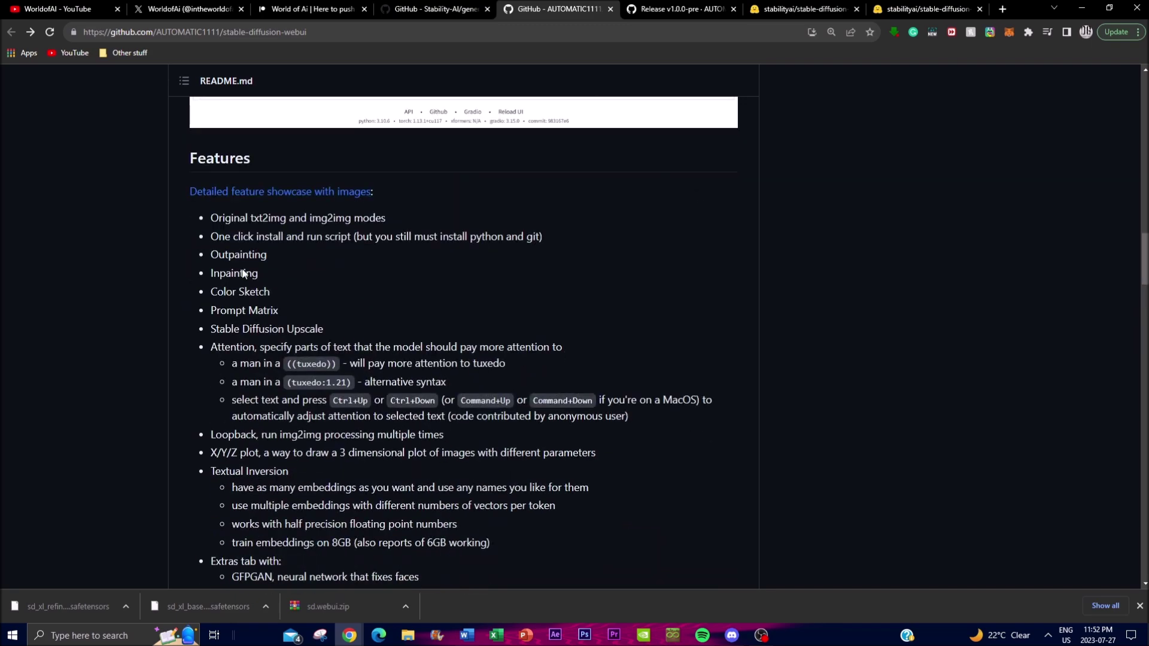
scroll(688, 349, down, 15)
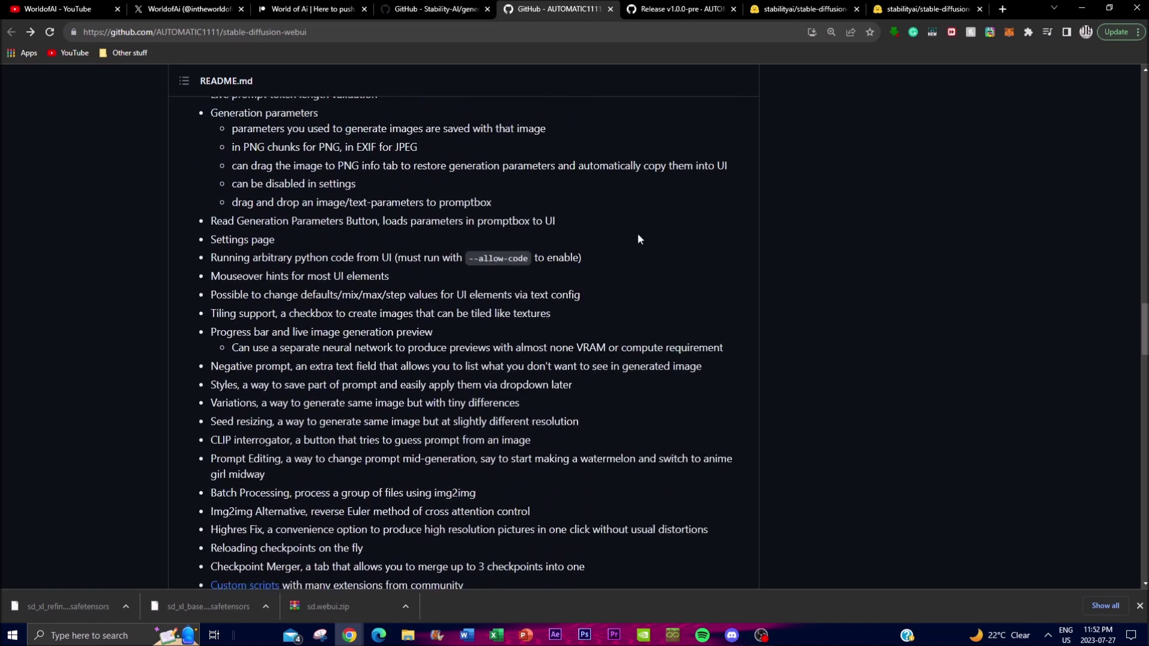
scroll(640, 232, down, 9)
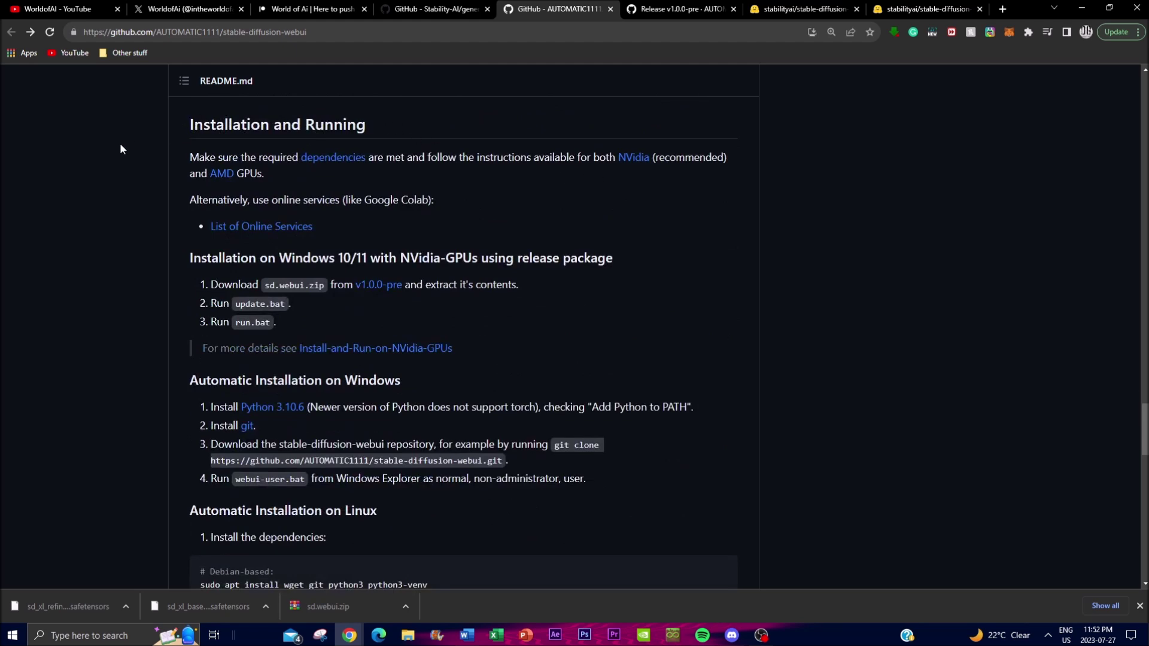
scroll(328, 366, down, 3)
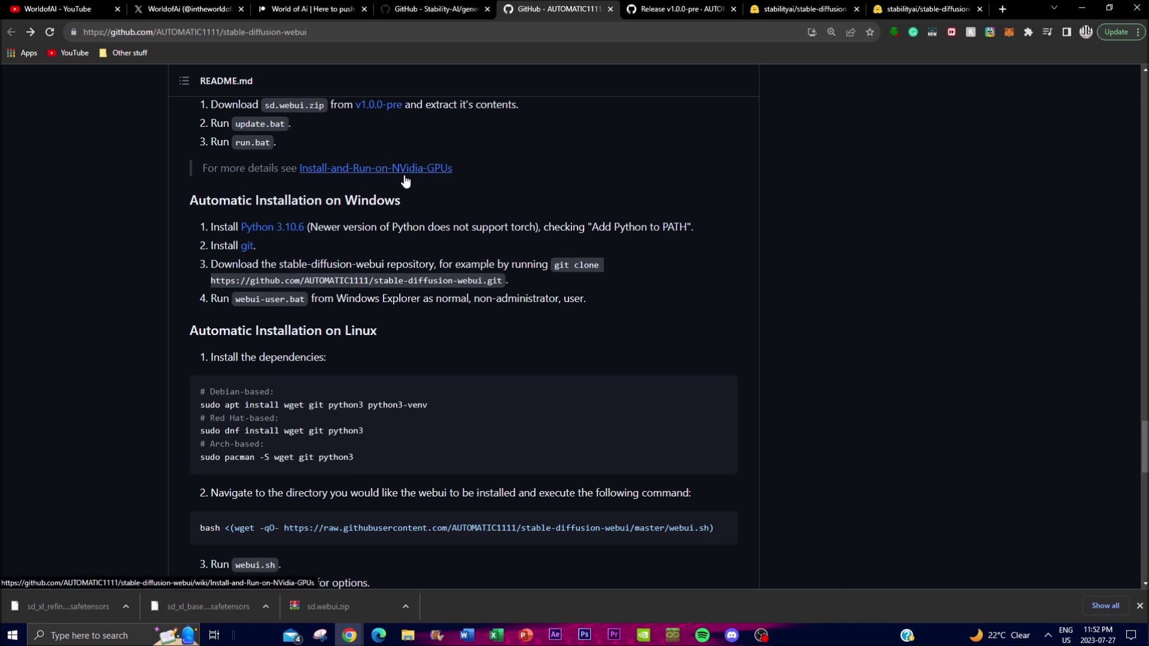
click(658, 9)
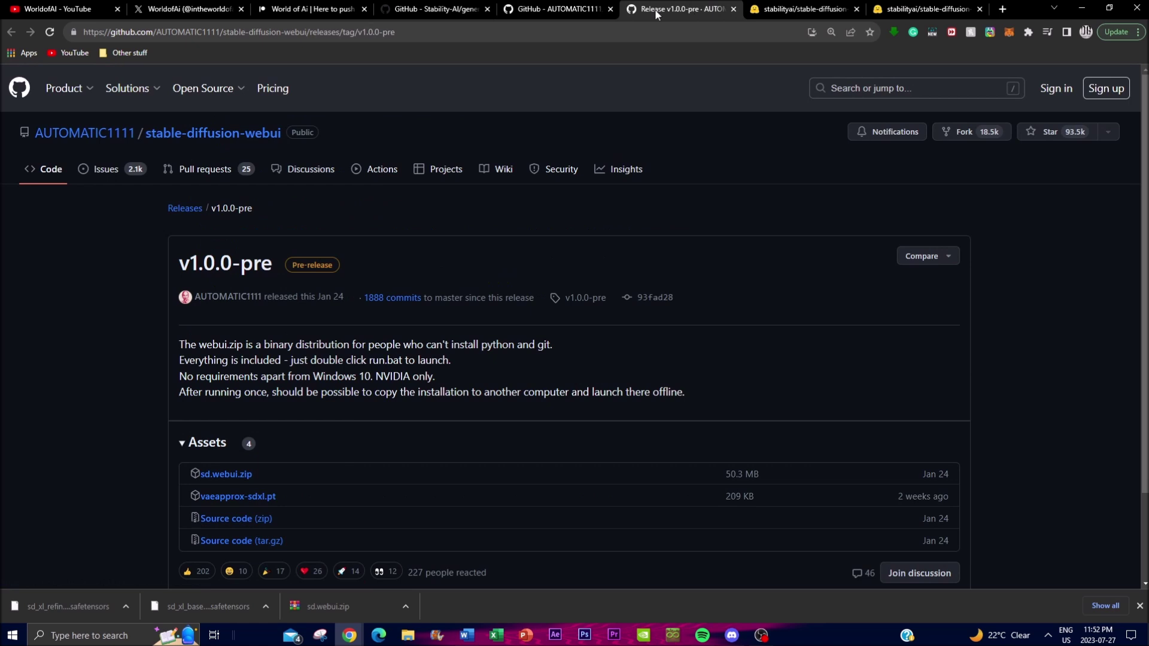
Step: Review the v1.0.0-pre release assets and check the extraction options for sd.webui.zip on the desktop
scroll(174, 354, down, 2)
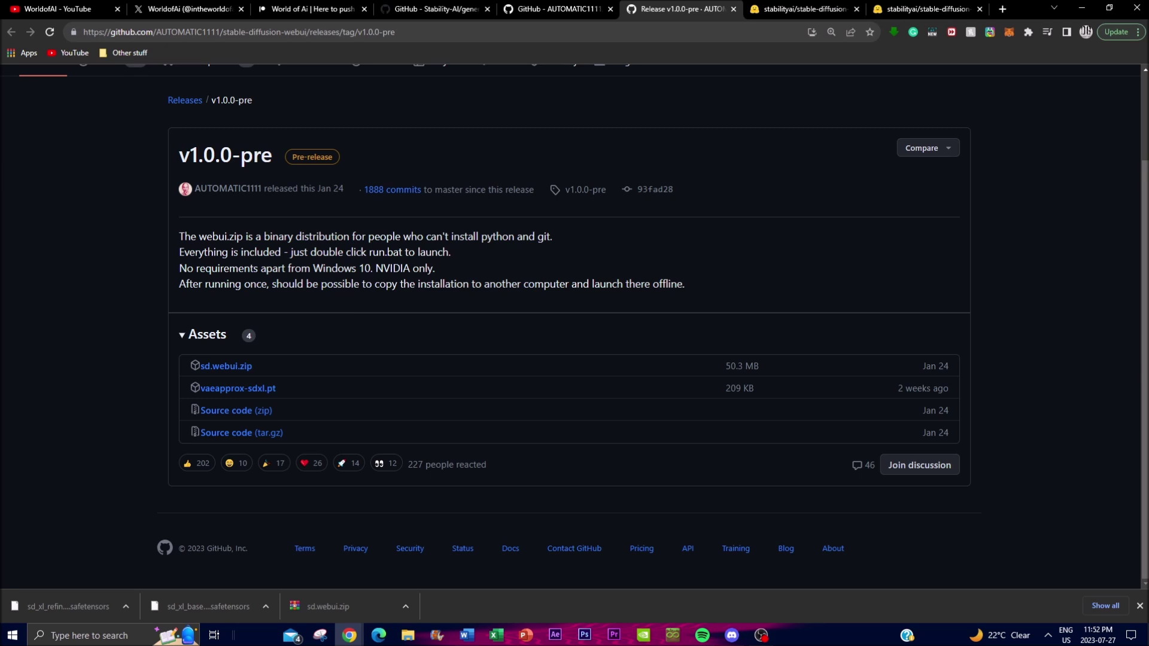
key(super+Down)
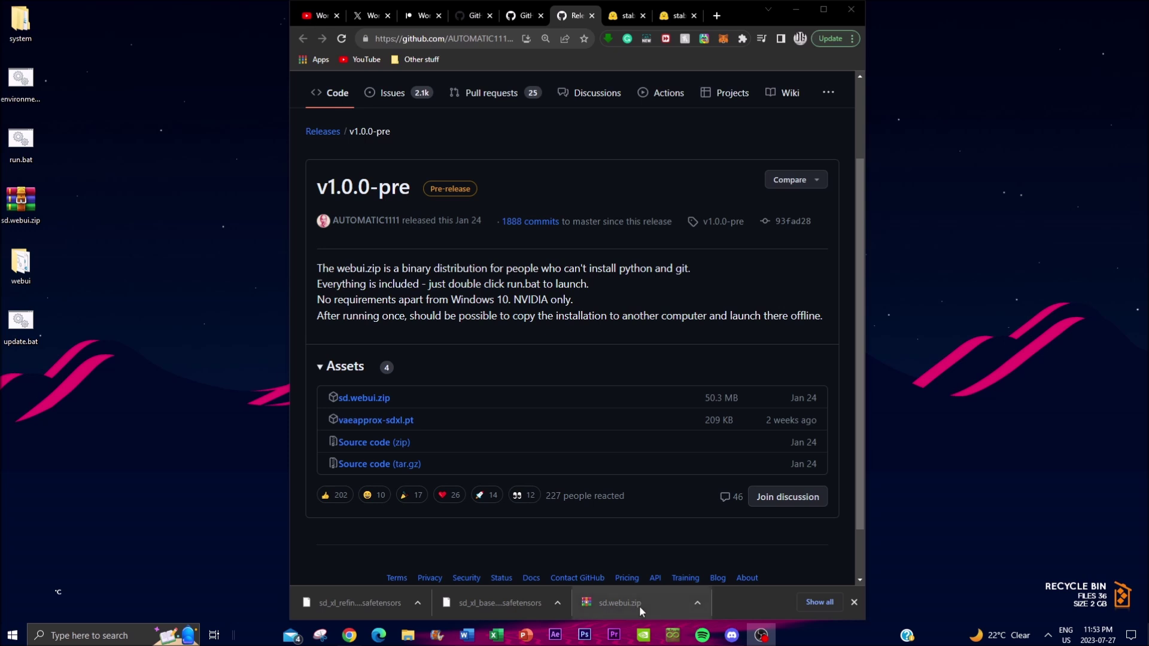
click(23, 208)
right_click(21, 208)
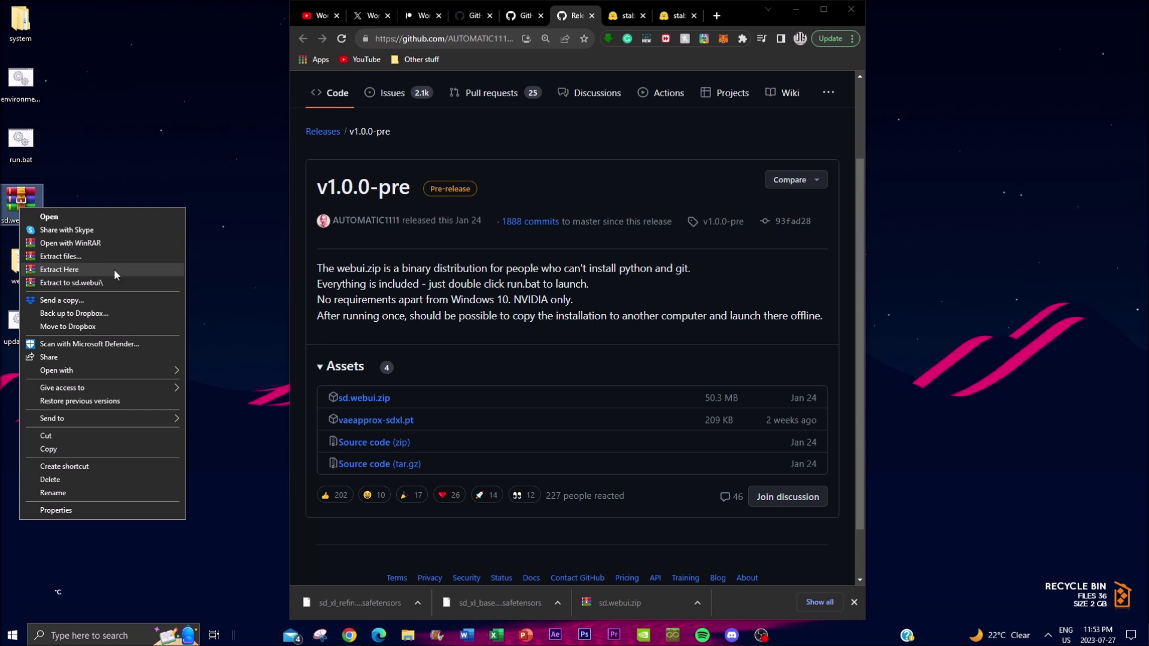
click(136, 103)
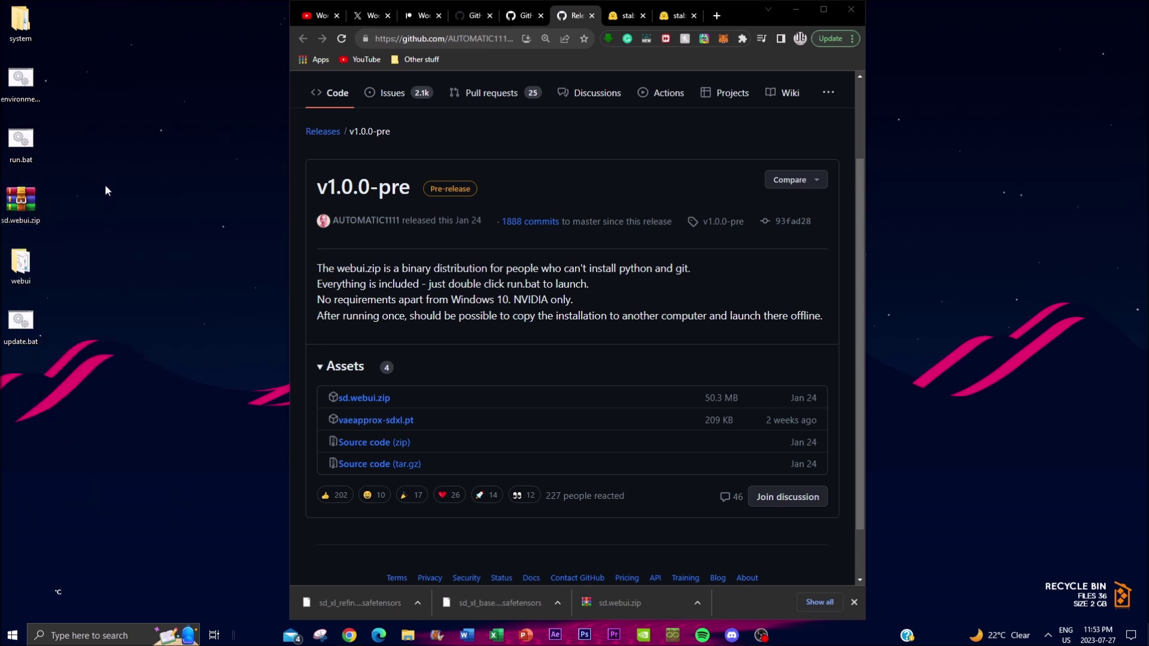
Step: Place the downloaded sd_xl_base_1.0 and sd_xl_refiner_1.0 safetensors files in the webui/models/Stable-diffusion folder on the desktop
double_click(12, 263)
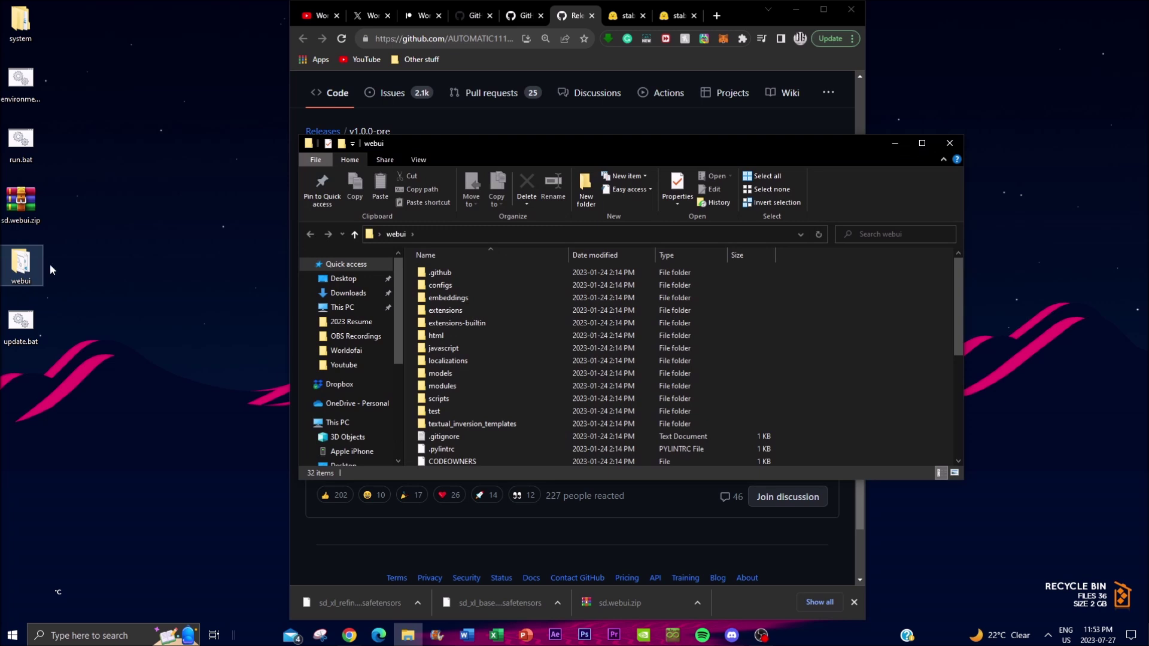
double_click(459, 374)
double_click(453, 285)
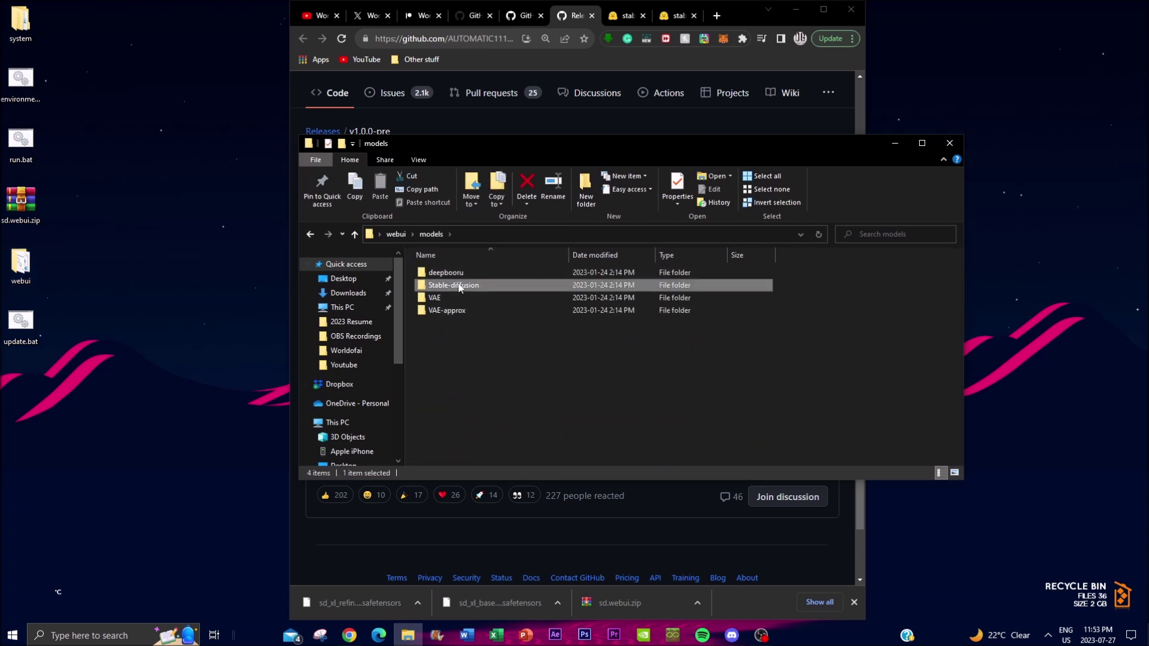
drag(472, 598, 393, 576)
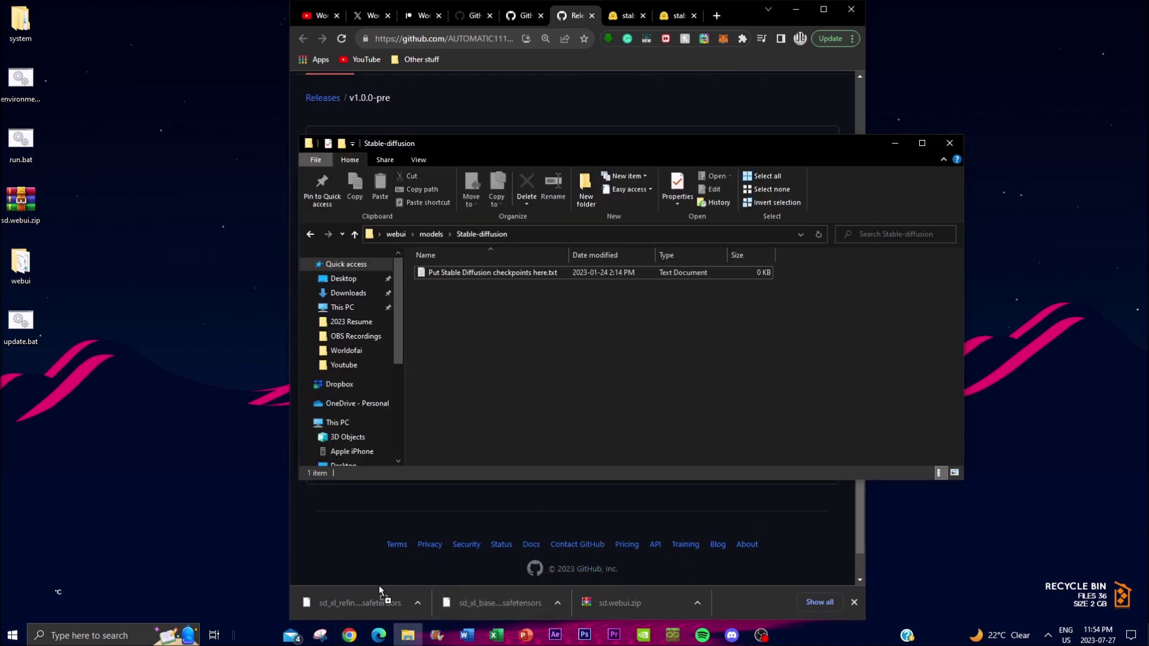
drag(334, 608, 501, 457)
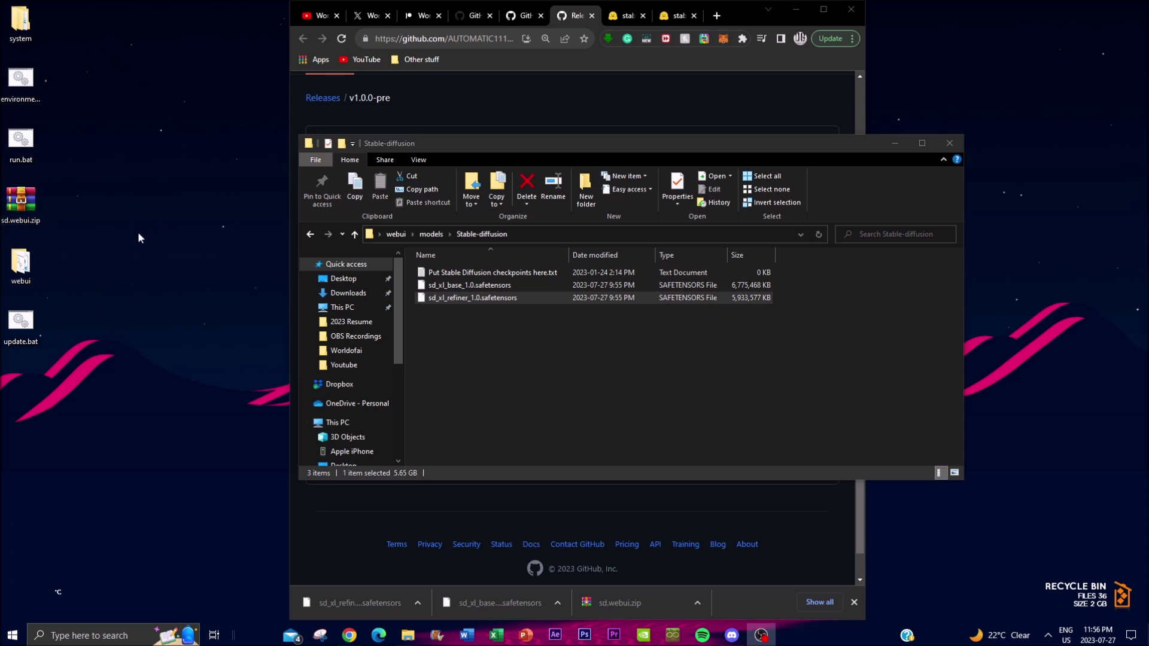
Step: Run update.bat to update the web UI files and launch the installation with run.bat
double_click(20, 323)
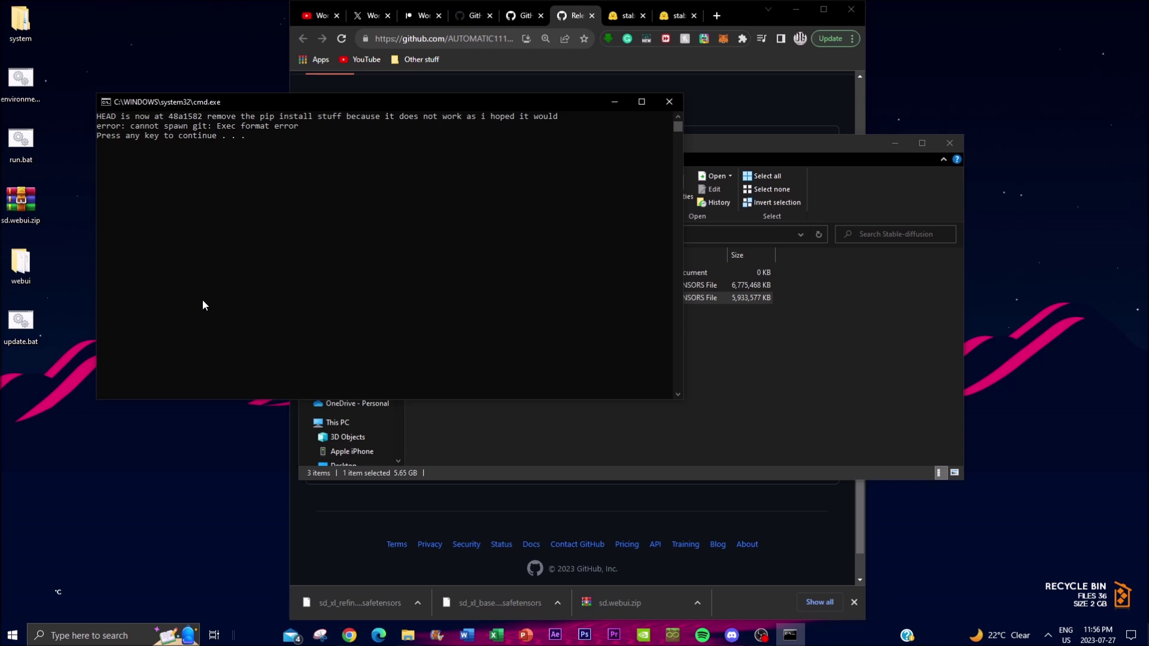
key(Return)
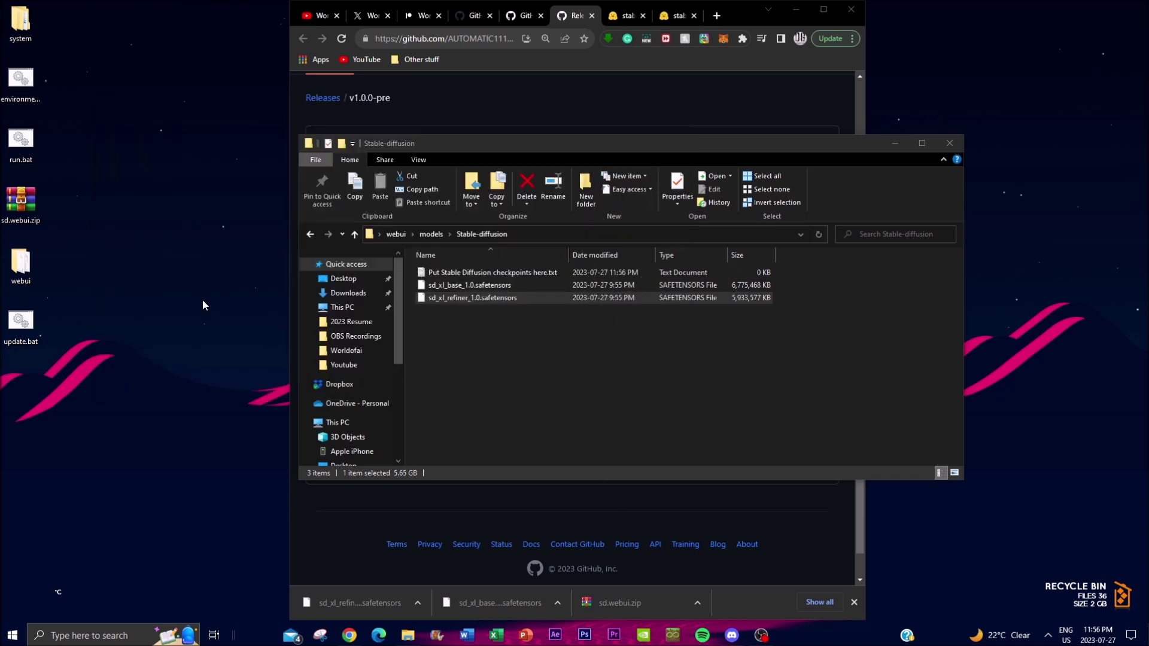
double_click(18, 139)
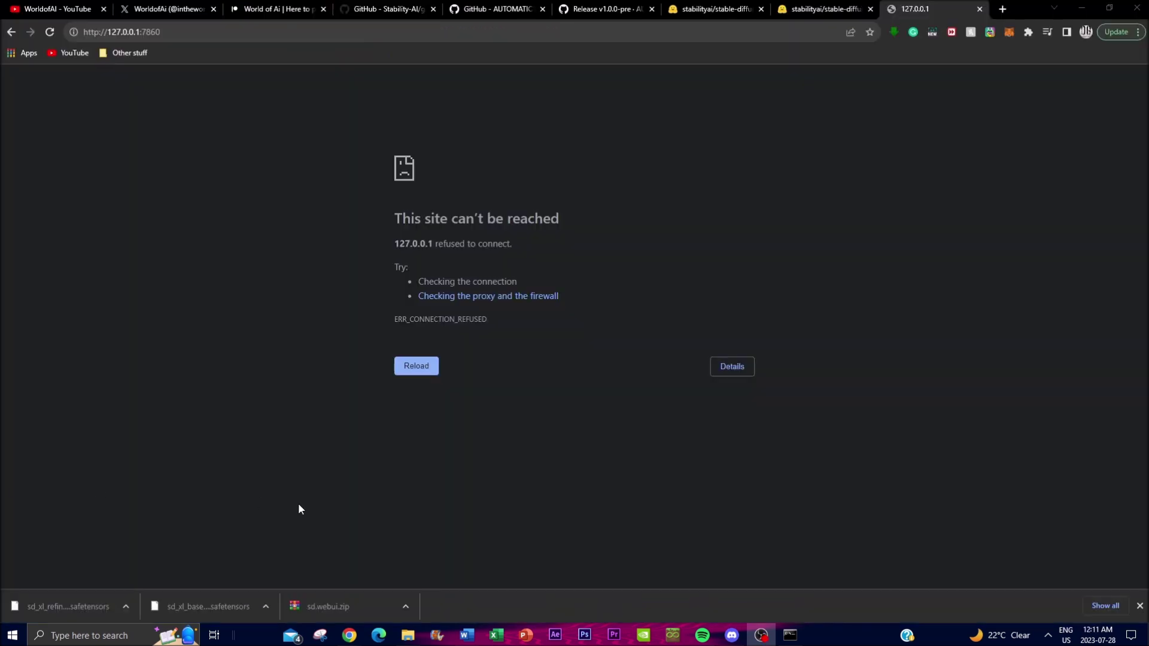
Step: Reload the local web UI page at 127.0.0.1:7860 and check the installation progress in the command window
key(F5)
click(790, 635)
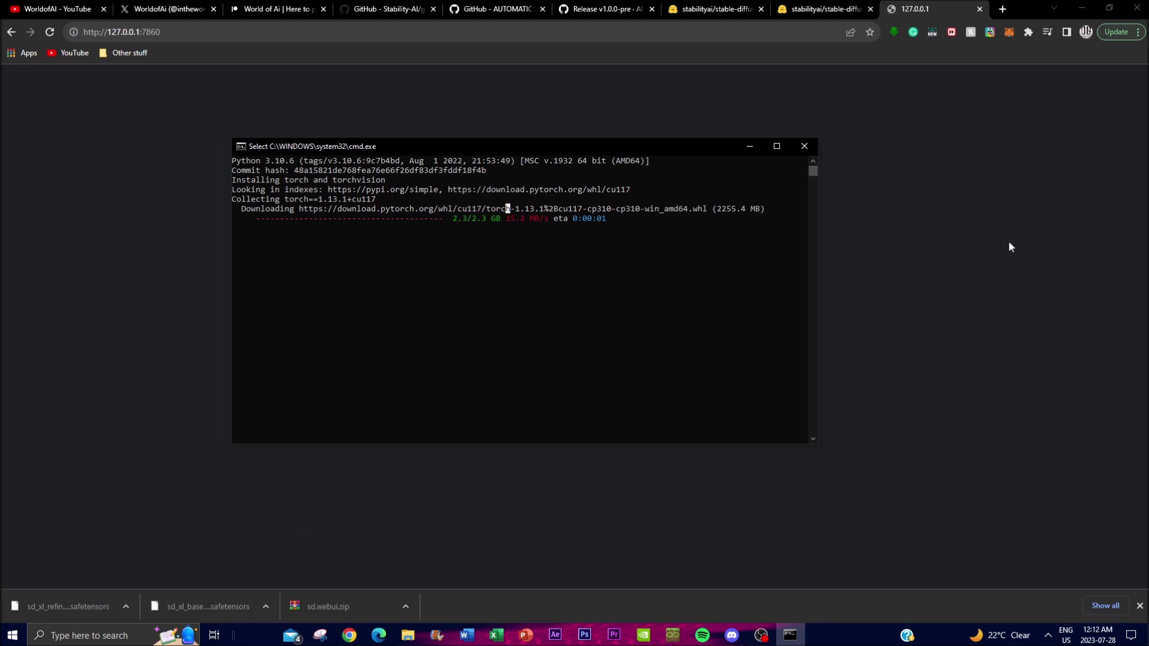
click(367, 108)
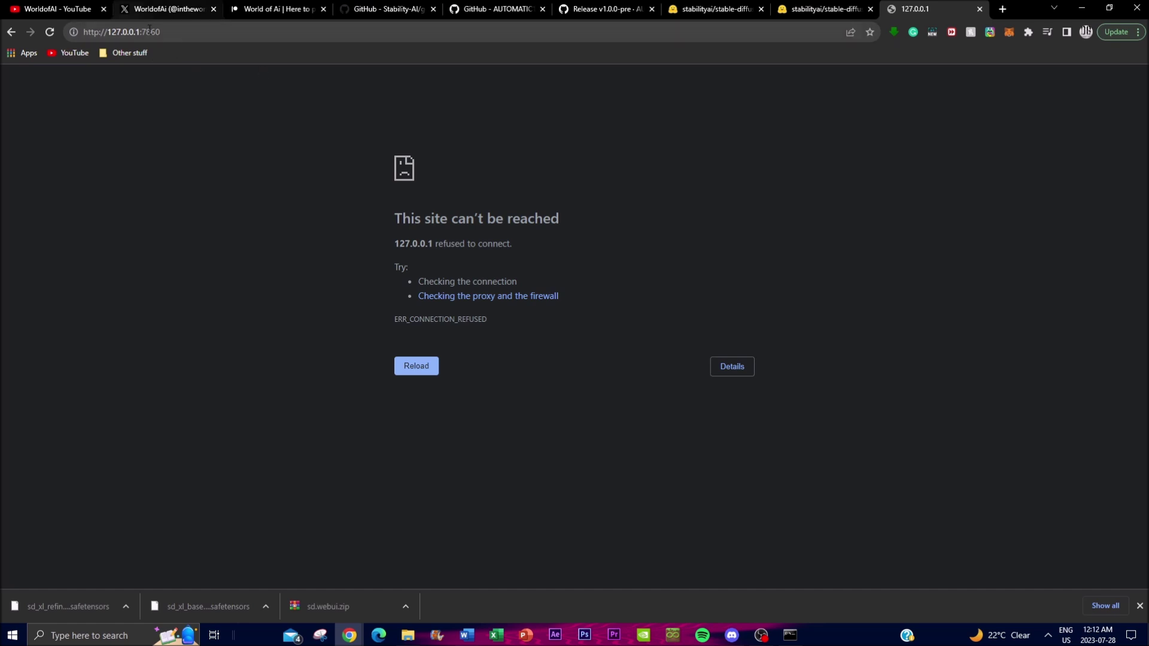
click(790, 635)
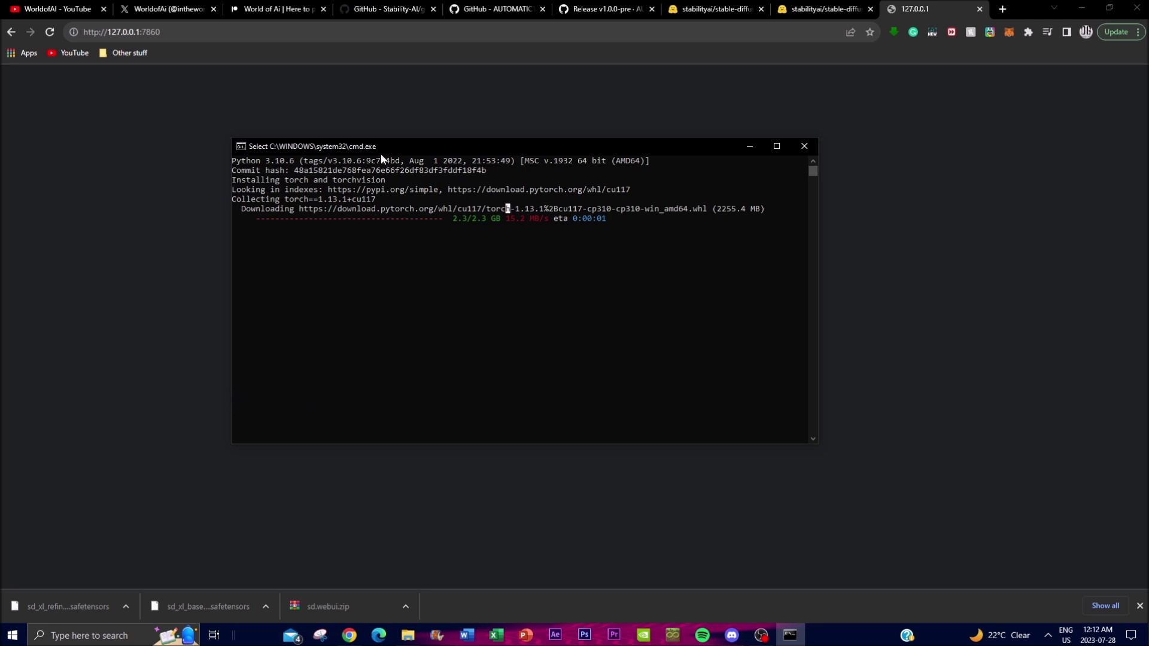
click(169, 182)
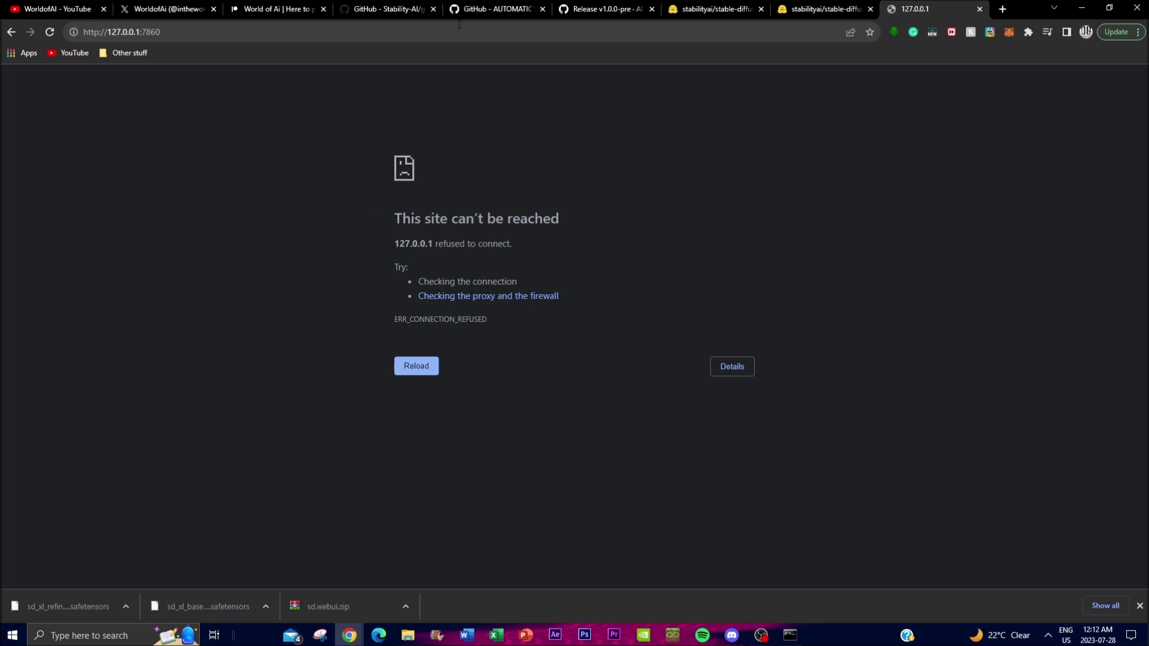
Step: Return to the AUTOMATIC1111 stable-diffusion-webui README and examine the interface screenshot with its checkpoint selector
click(403, 8)
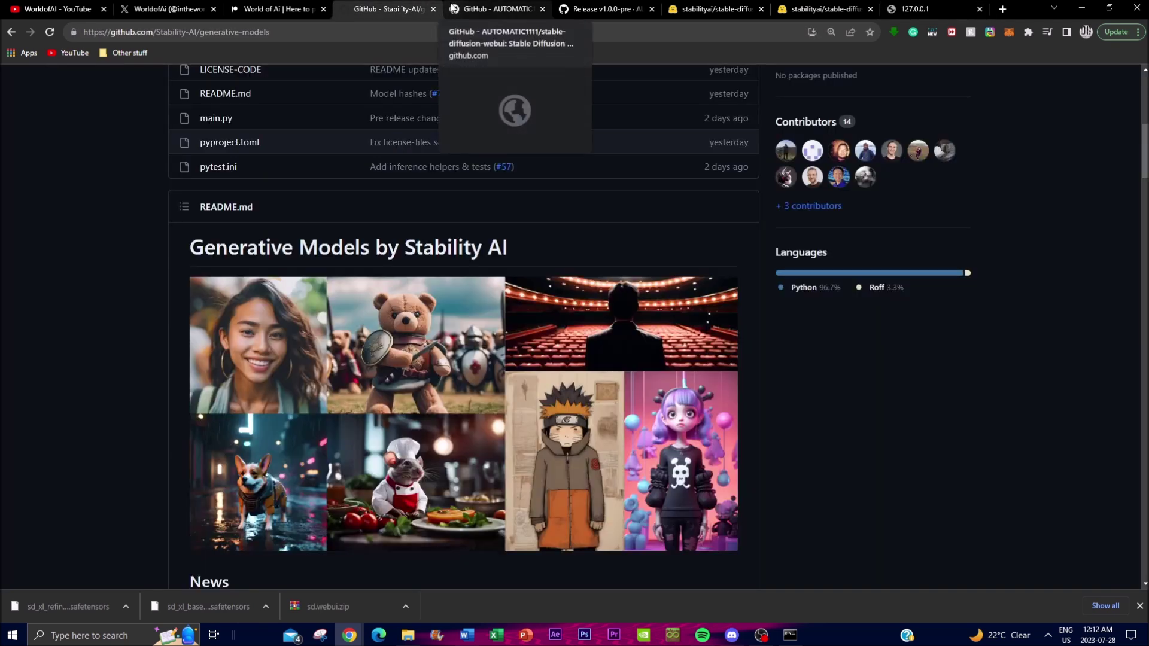
click(492, 9)
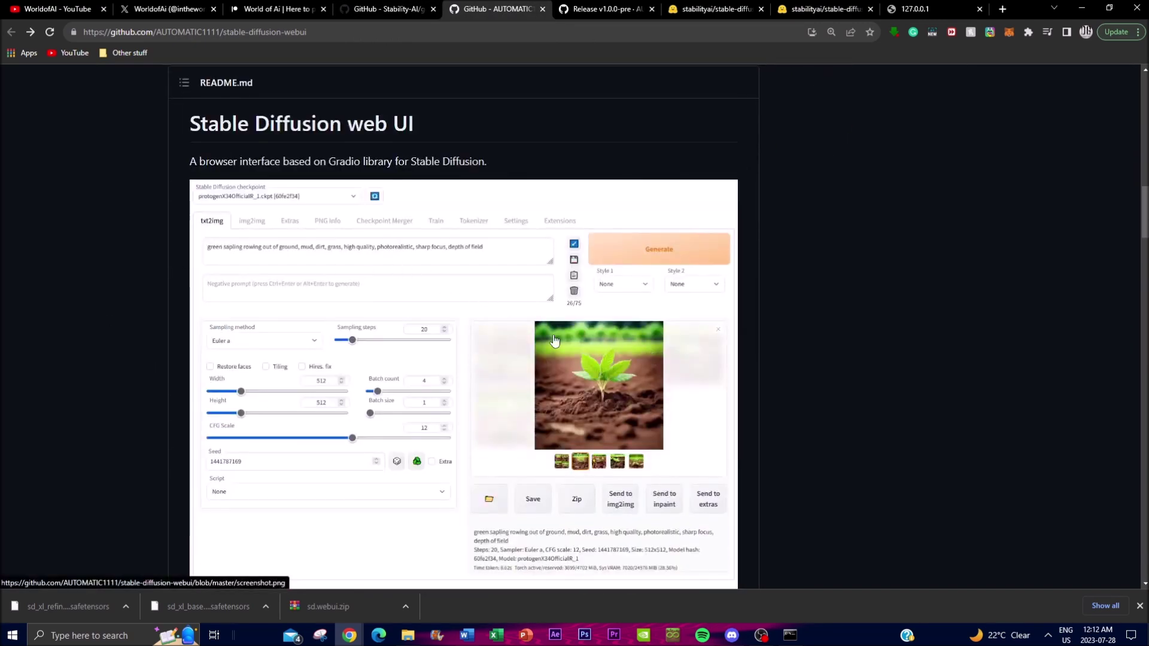
scroll(338, 326, down, 2)
scroll(339, 327, up, 1)
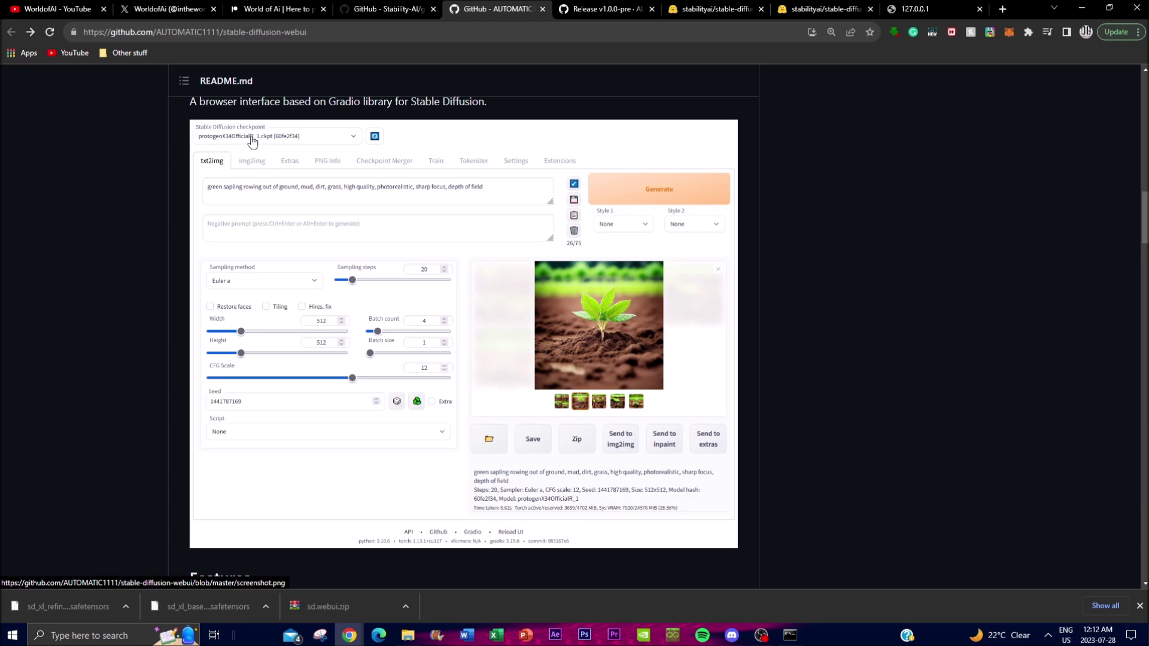
Step: Revisit the Hugging Face pages of the SDXL refiner and base models and view the base model card from its beginning
click(724, 11)
key(ctrl+Tab)
key(ctrl+shift+Tab)
key(ctrl+Tab)
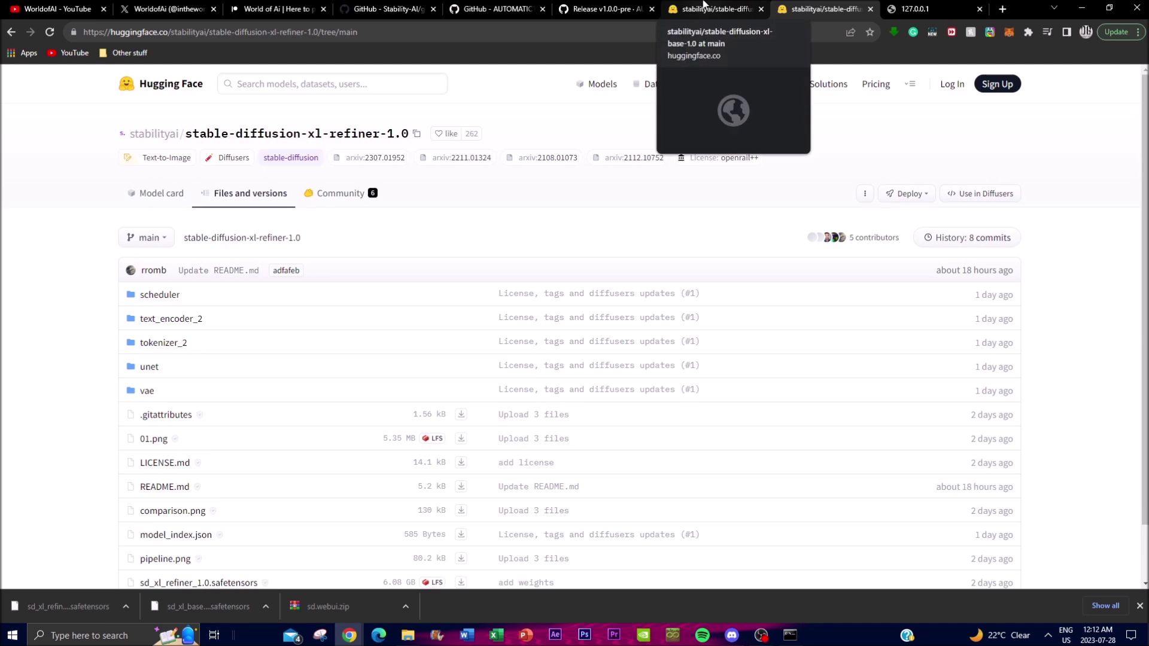
click(704, 6)
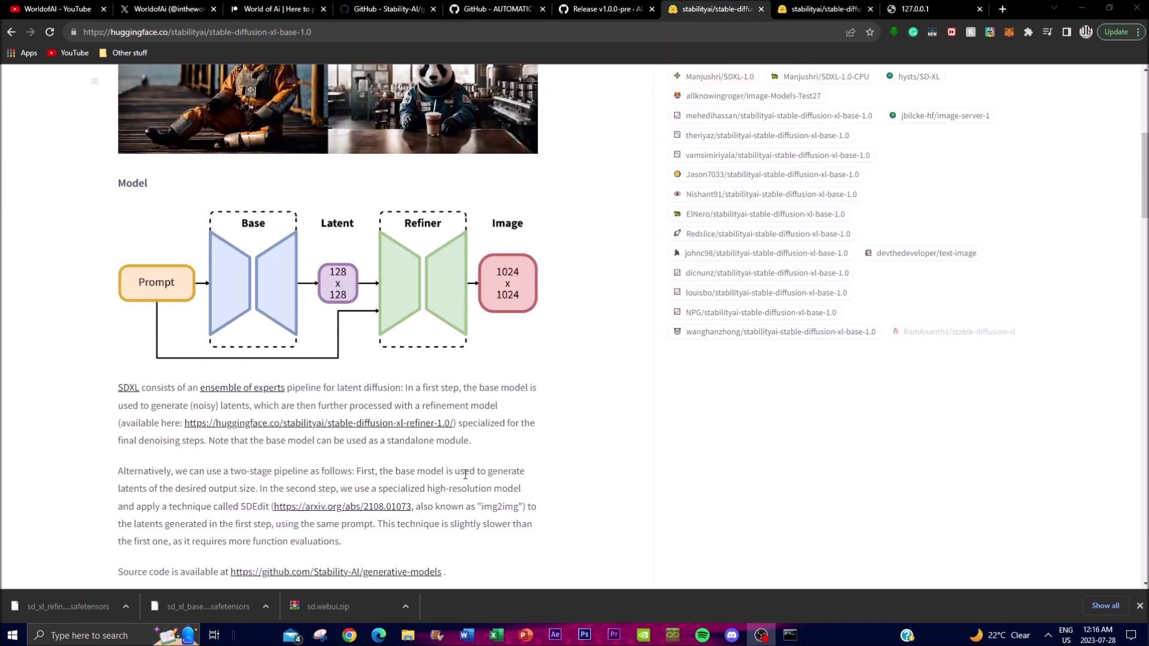
scroll(488, 472, up, 6)
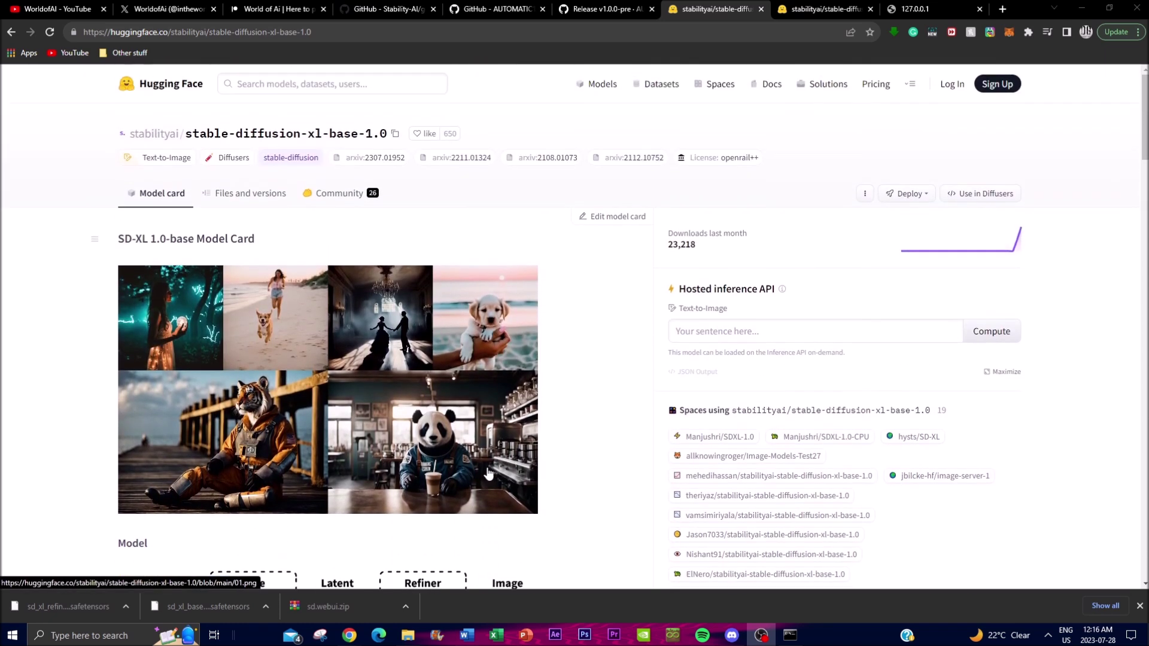